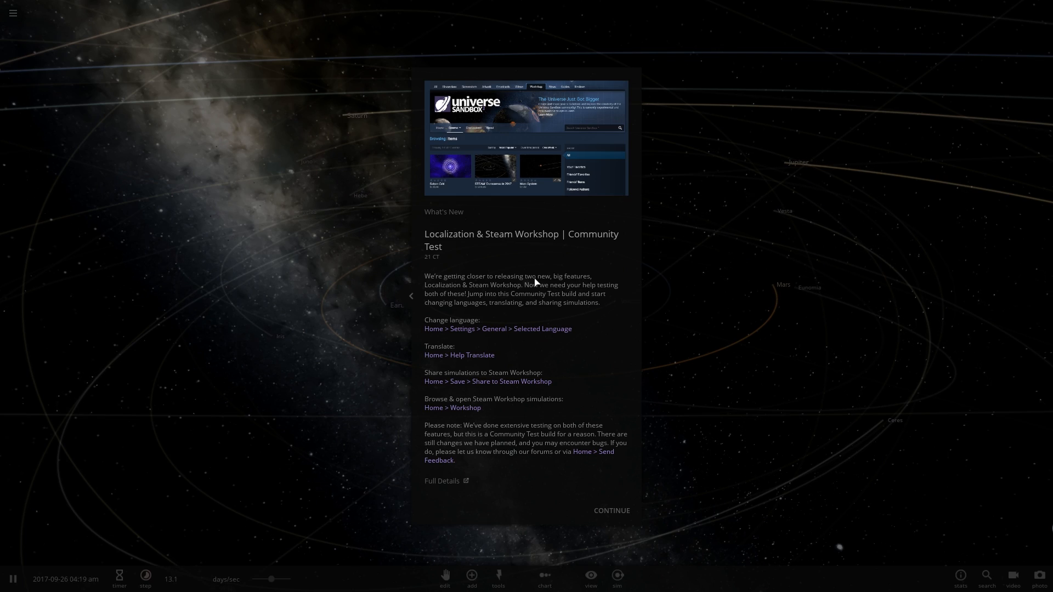
# Dismiss the What's New notes and the community-test notice over the solar system view.
pyautogui.click(599, 513)
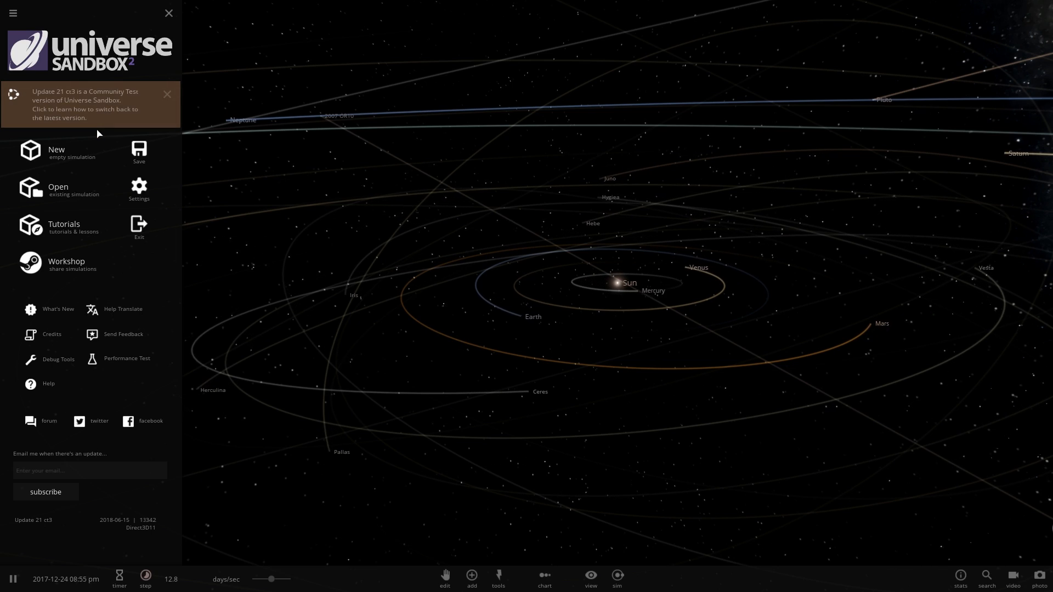
pyautogui.moveTo(488, 337); pyautogui.dragTo(570, 375)
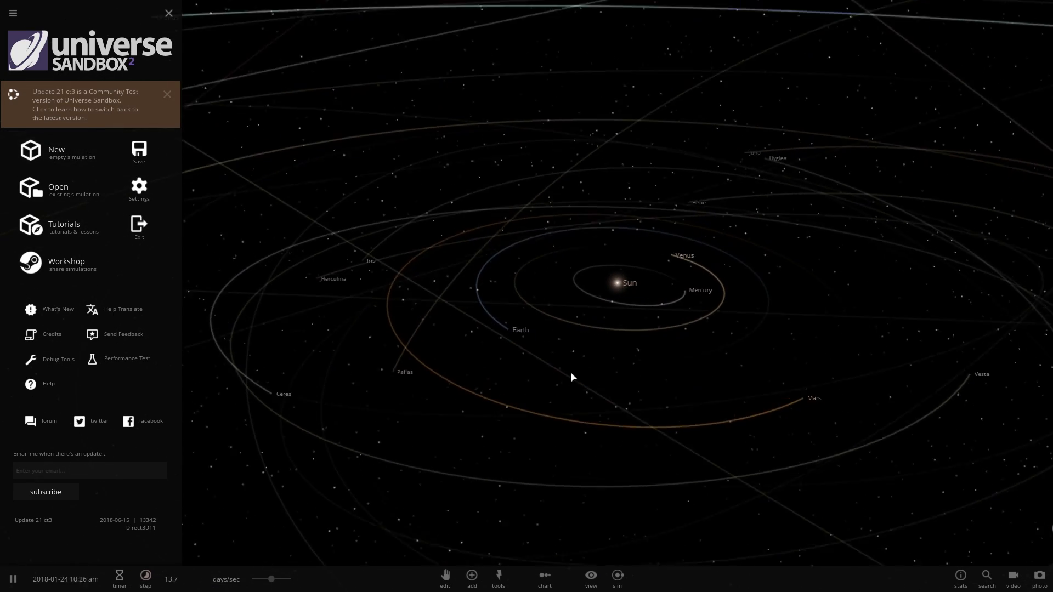
pyautogui.click(167, 95)
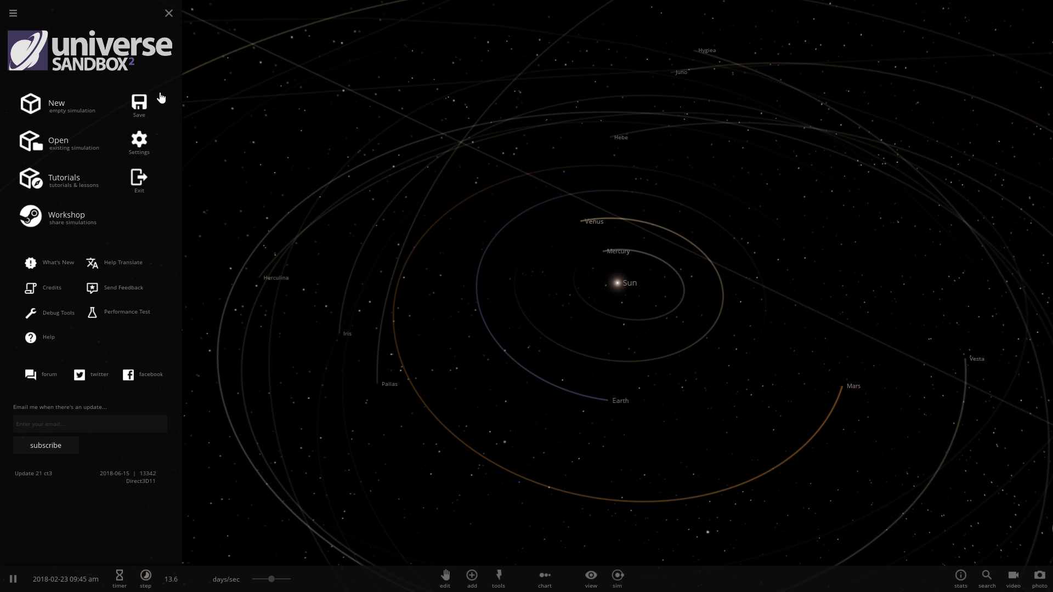
# Start an empty simulation and place the custom Spo0k V0oper planet from the Add panel.
pyautogui.click(61, 107)
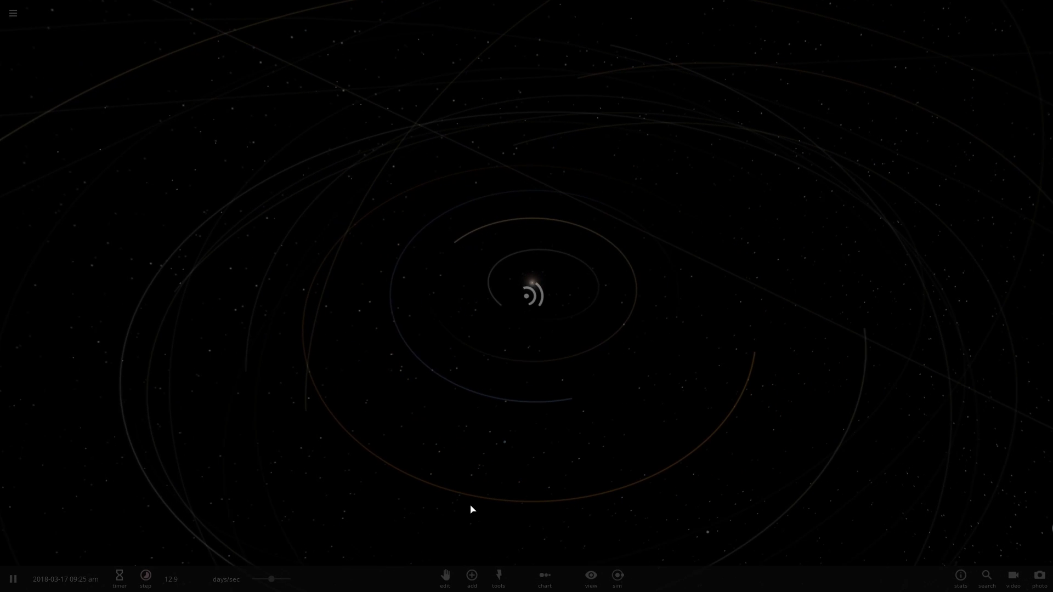
pyautogui.click(471, 575)
pyautogui.scroll(-2, 683, 533)
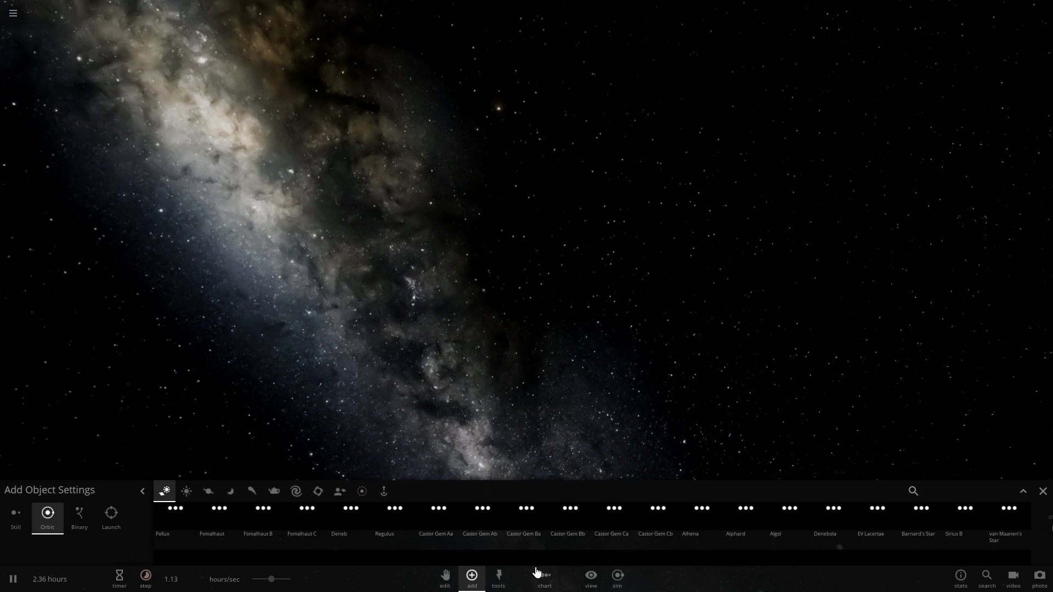
pyautogui.scroll(-2, 683, 534)
pyautogui.scroll(-2, 683, 533)
pyautogui.scroll(-2, 683, 533)
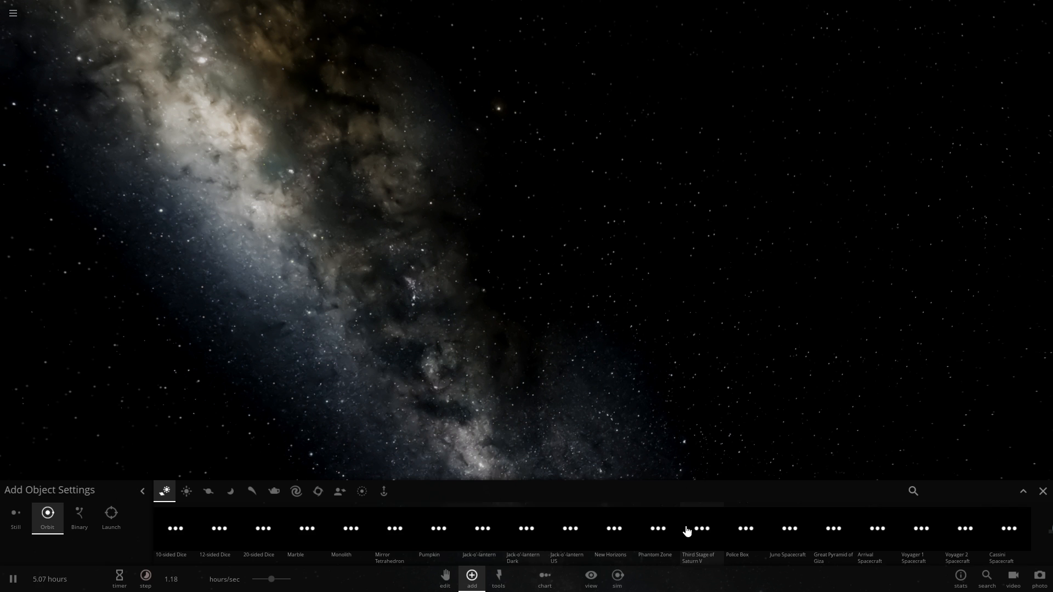
pyautogui.scroll(-2, 683, 530)
pyautogui.scroll(-2, 679, 525)
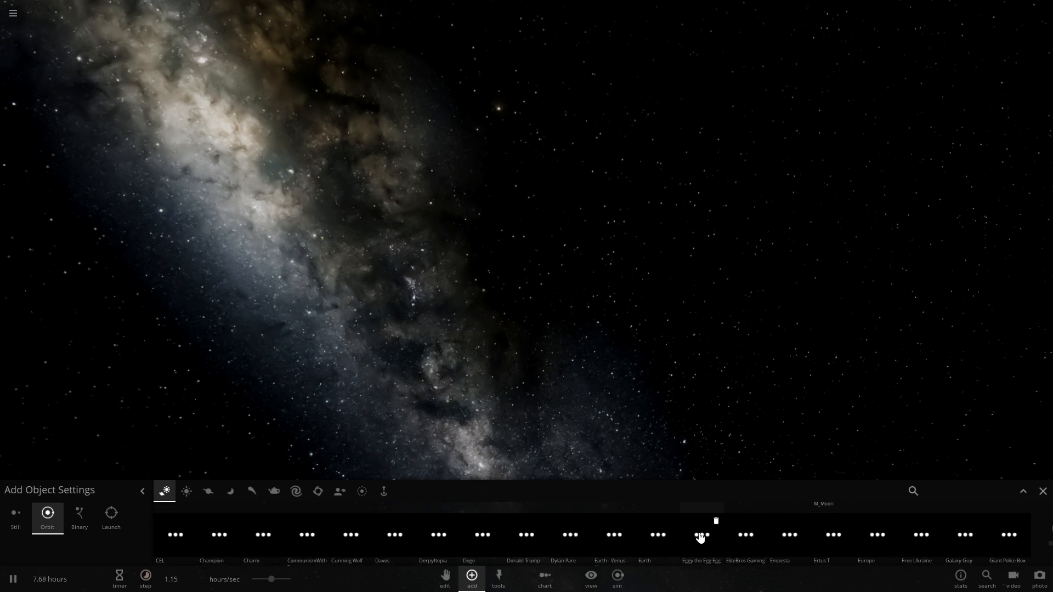
pyautogui.scroll(-2, 578, 527)
pyautogui.scroll(-2, 579, 526)
pyautogui.scroll(-2, 576, 531)
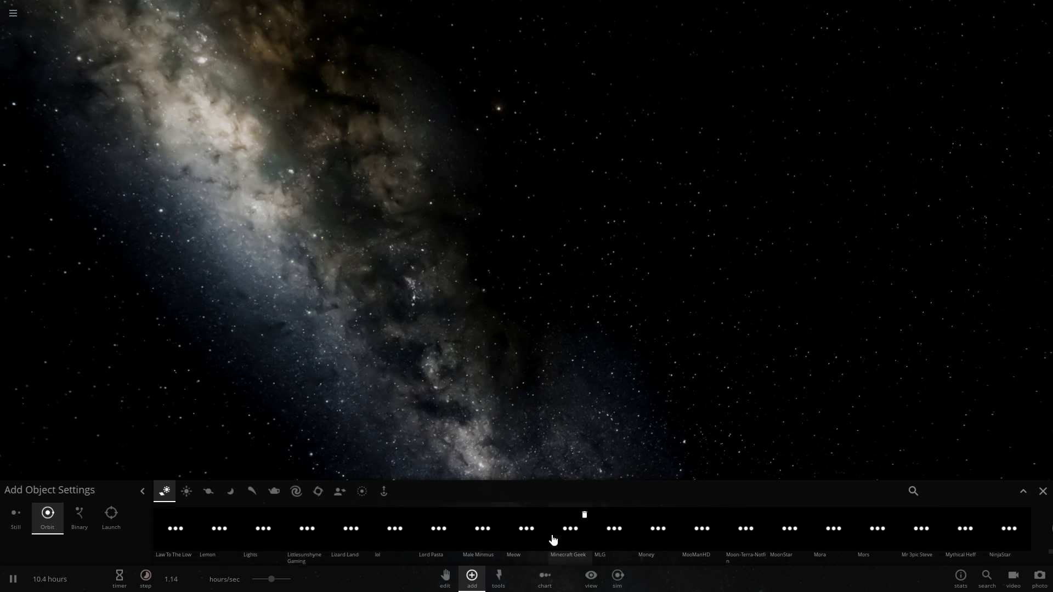
pyautogui.scroll(-2, 568, 535)
pyautogui.scroll(-2, 550, 539)
pyautogui.scroll(-2, 550, 539)
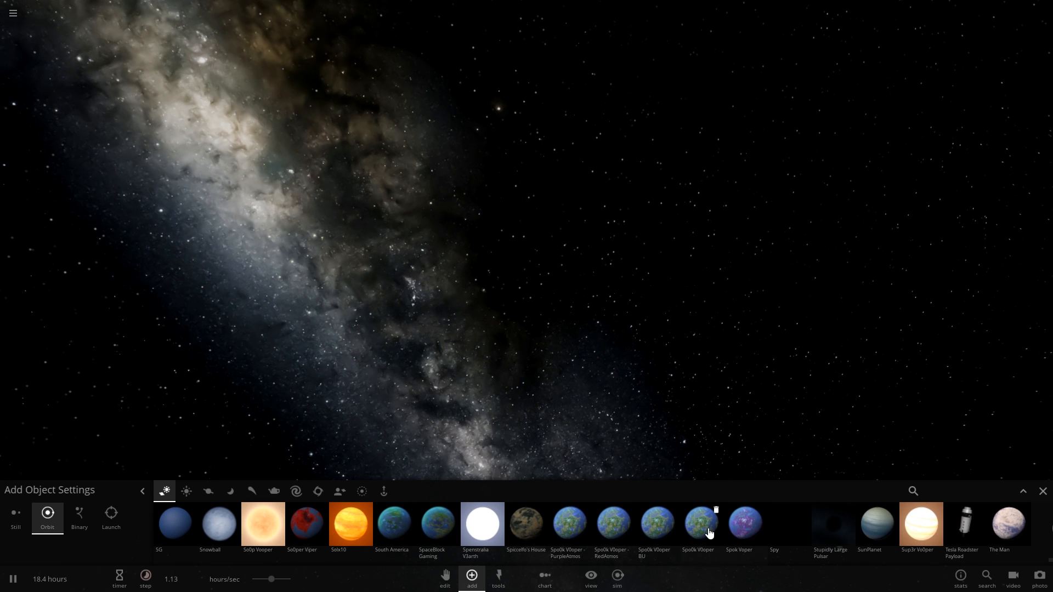
pyautogui.click(709, 533)
pyautogui.click(537, 273)
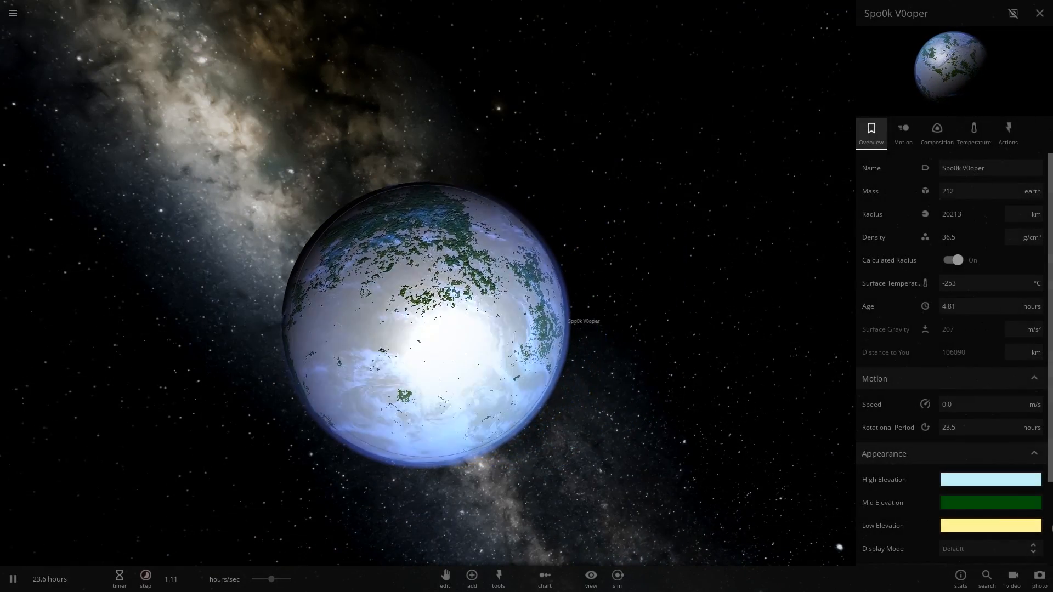
# Begin saving Spo0k V0oper as a reusable object, cancel, and return to its Overview details.
pyautogui.click(1008, 130)
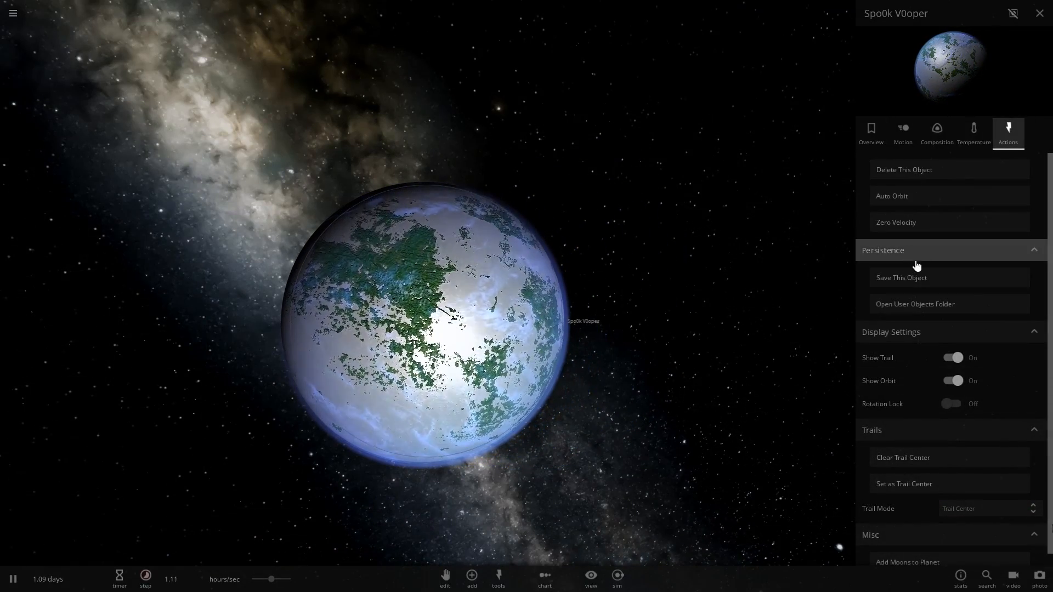
pyautogui.click(902, 277)
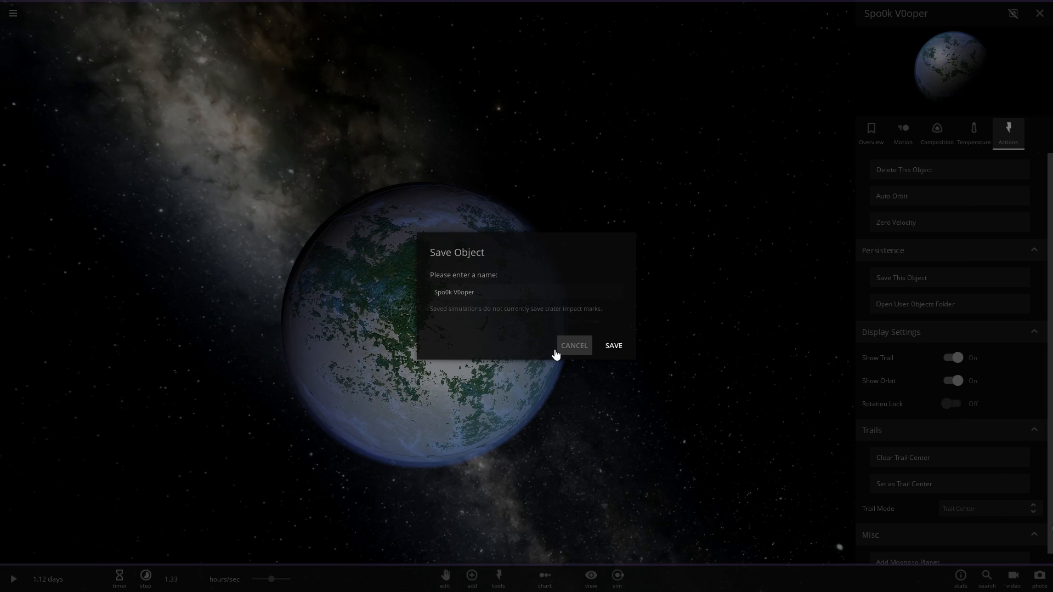
pyautogui.press('Escape')
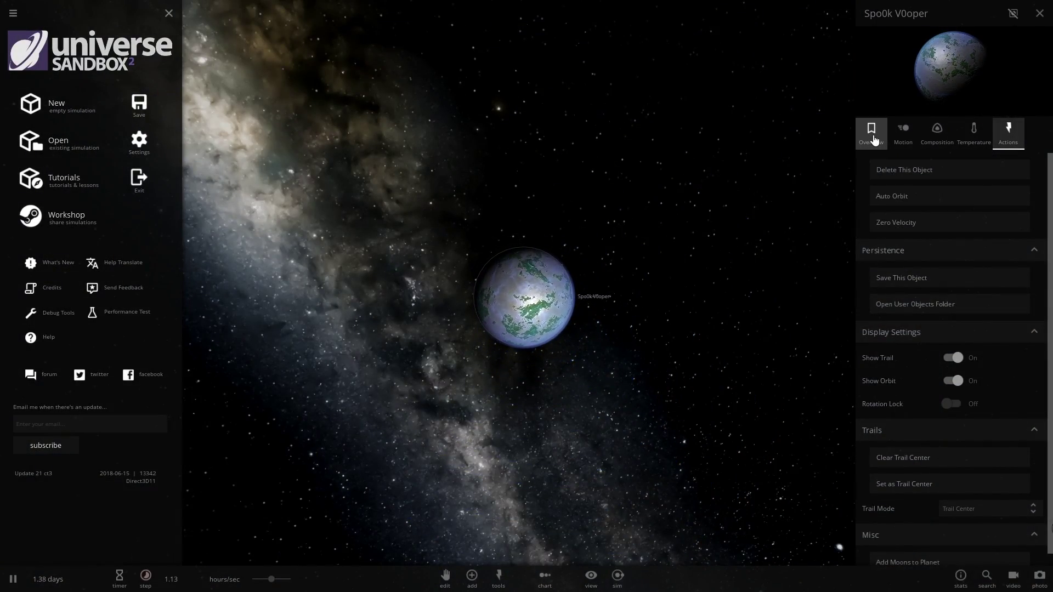
pyautogui.click(872, 133)
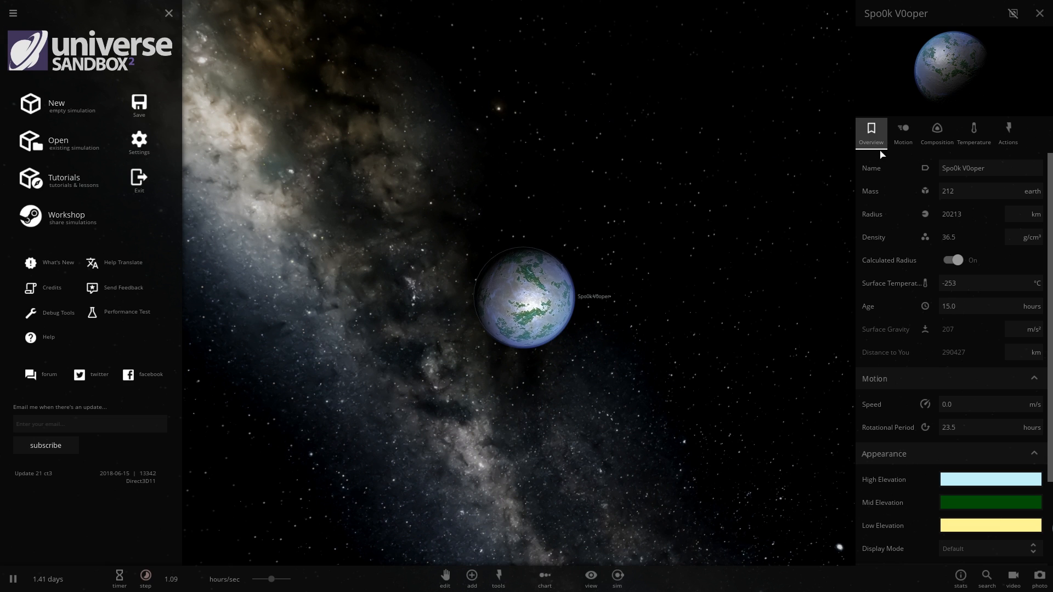
pyautogui.scroll(5, 612, 210)
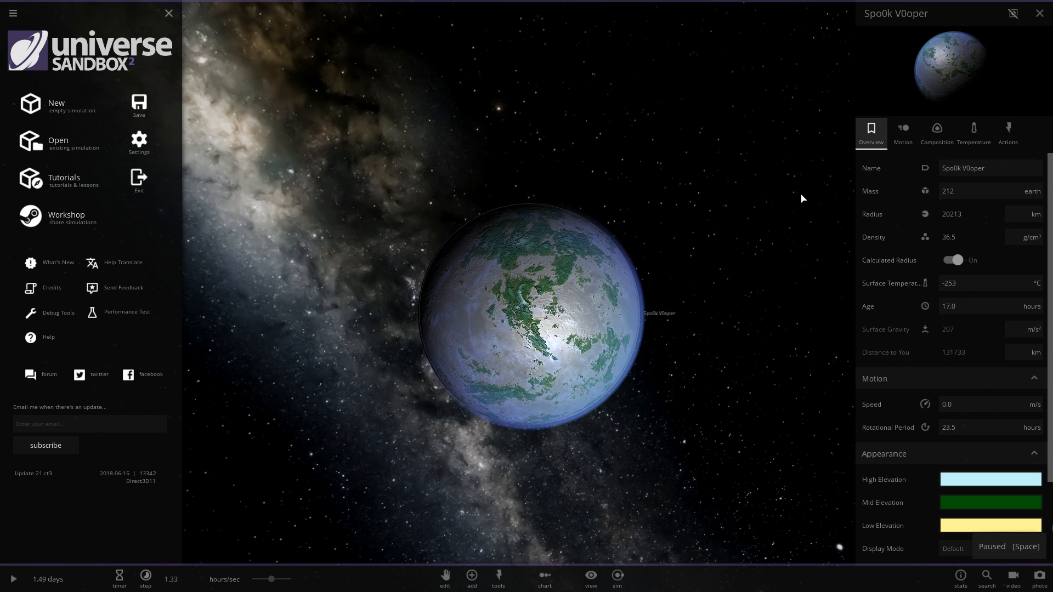
pyautogui.scroll(4, 619, 213)
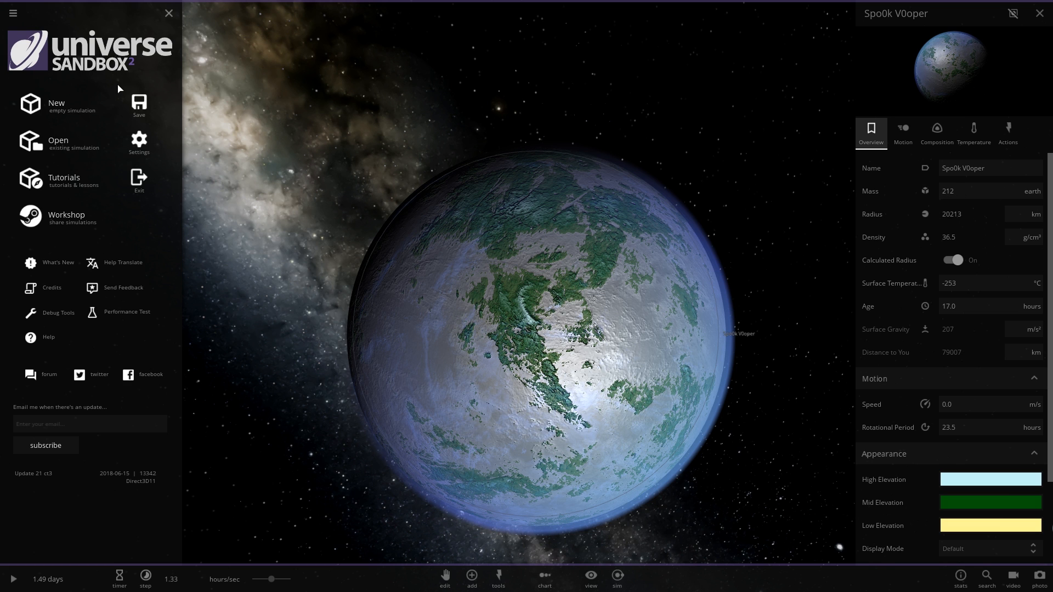
# Load the SpikeSystemV1 simulation from My Sims and zoom out to see the whole system.
pyautogui.click(58, 143)
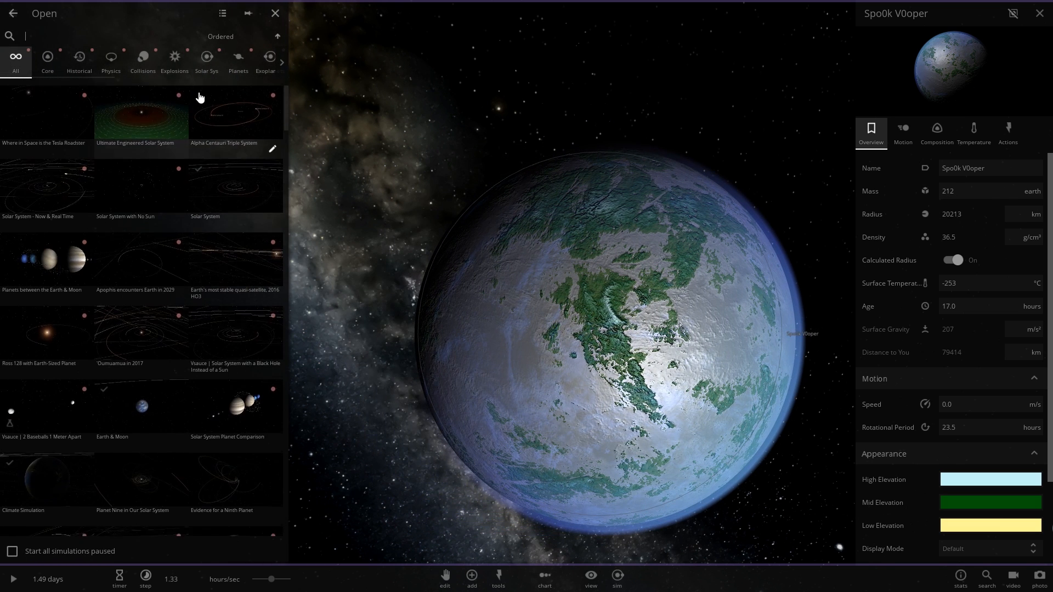
pyautogui.scroll(-3, 247, 61)
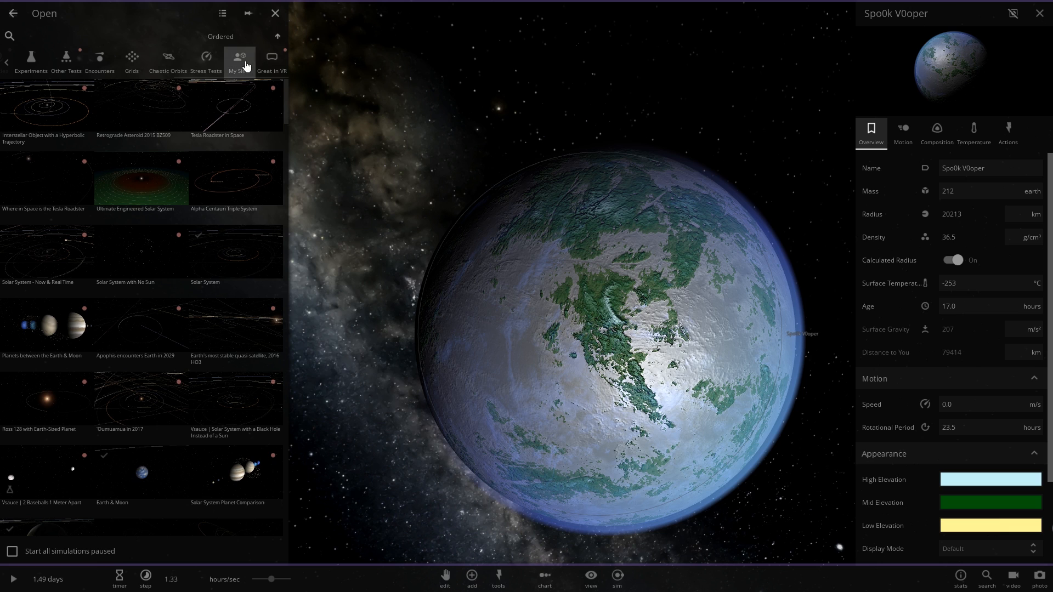
pyautogui.click(241, 64)
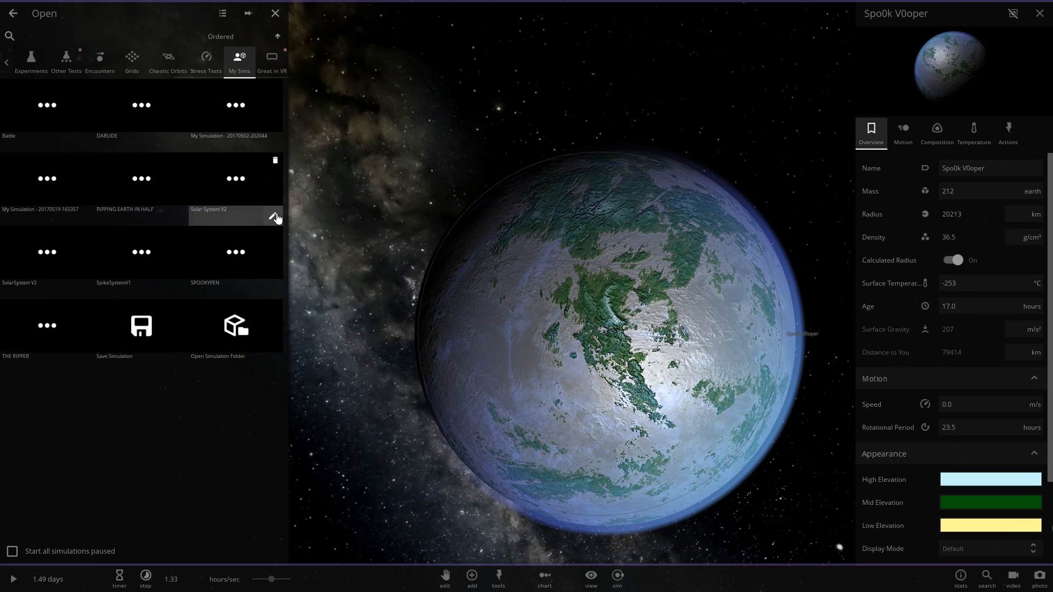
pyautogui.moveTo(142, 258)
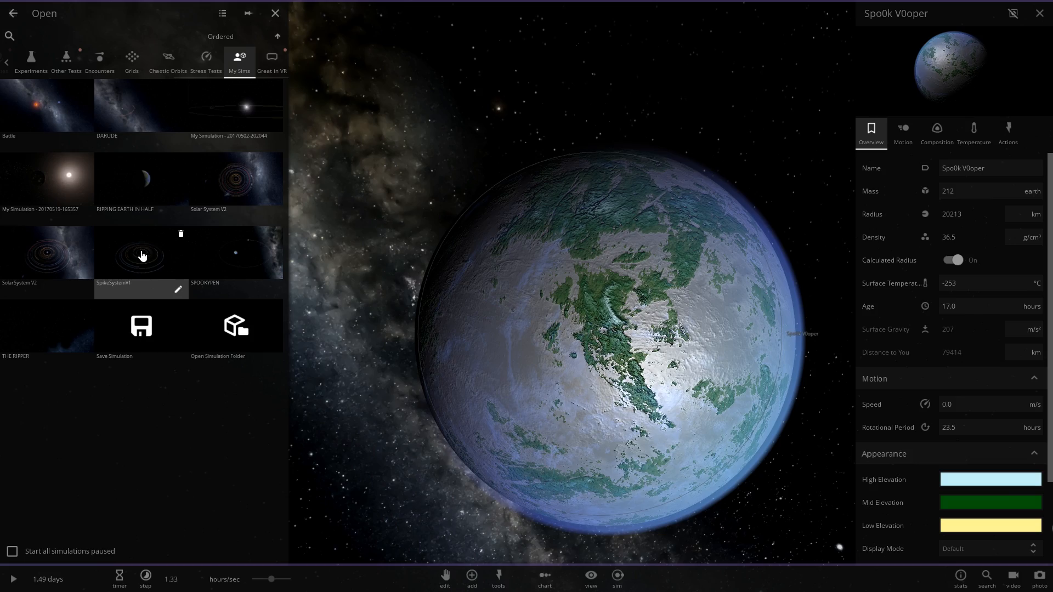
pyautogui.click(141, 253)
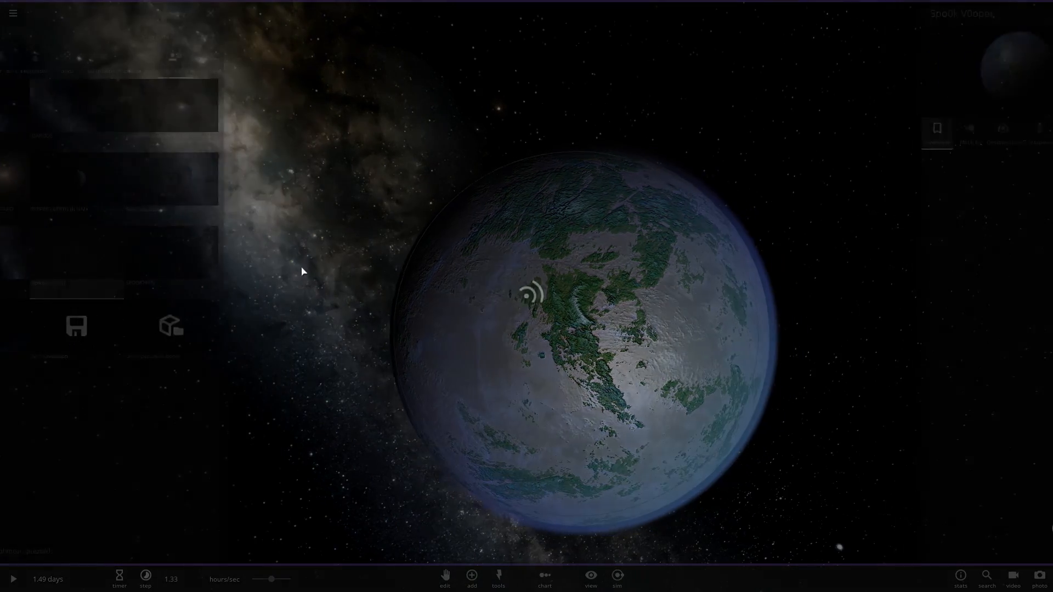
pyautogui.scroll(-10, 460, 333)
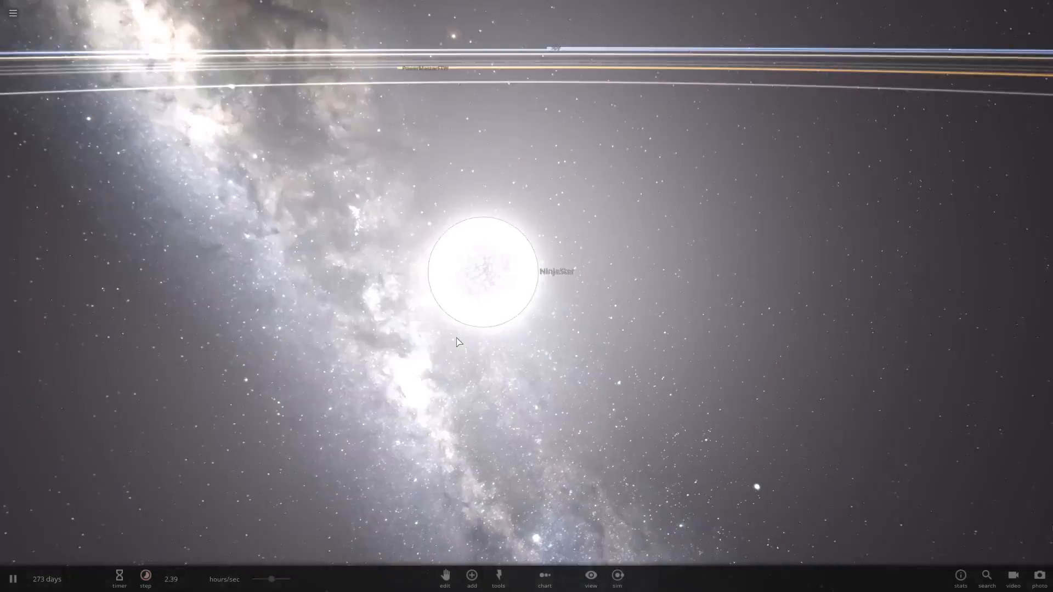
pyautogui.moveTo(460, 353)
pyautogui.mouseDown()
pyautogui.moveTo(428, 422)
pyautogui.moveTo(474, 306)
pyautogui.mouseUp()
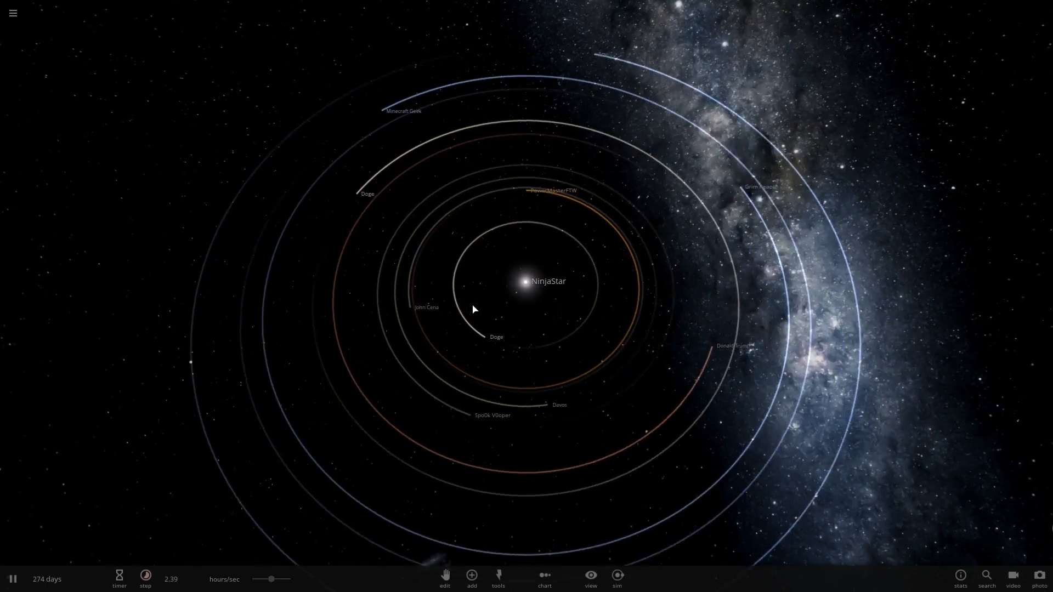
pyautogui.scroll(5, 474, 307)
# Select Spo0k V0oper, pause the simulation and bring up the saved simulations list again.
pyautogui.click(469, 430)
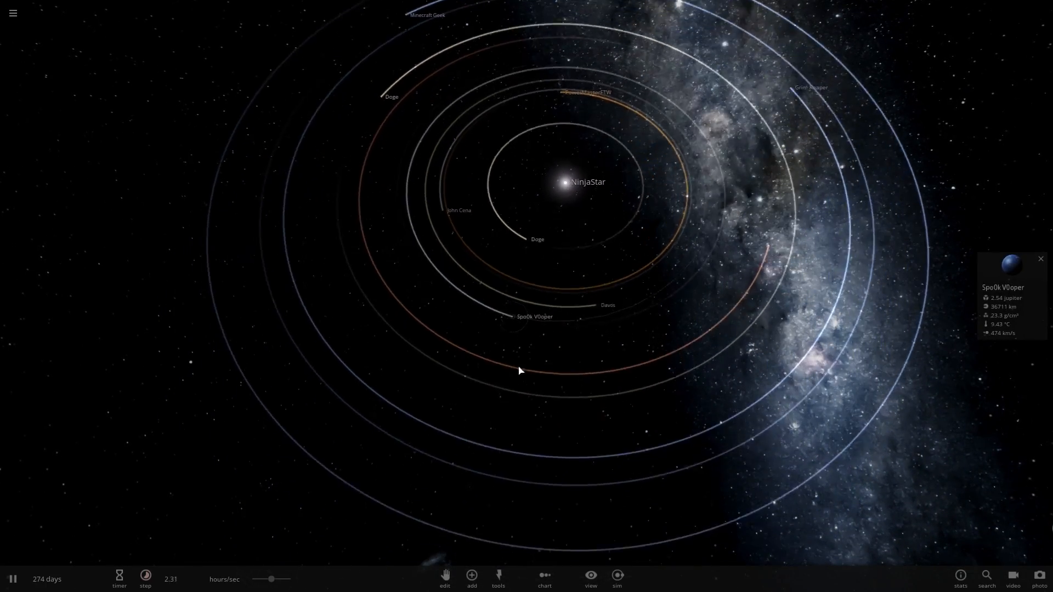
pyautogui.press('space')
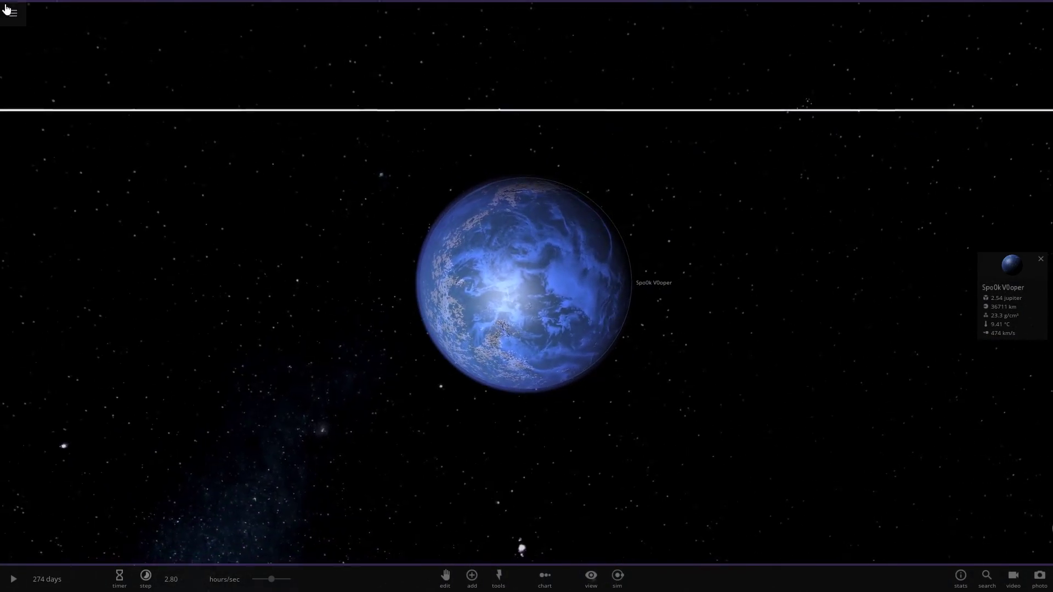
pyautogui.click(7, 10)
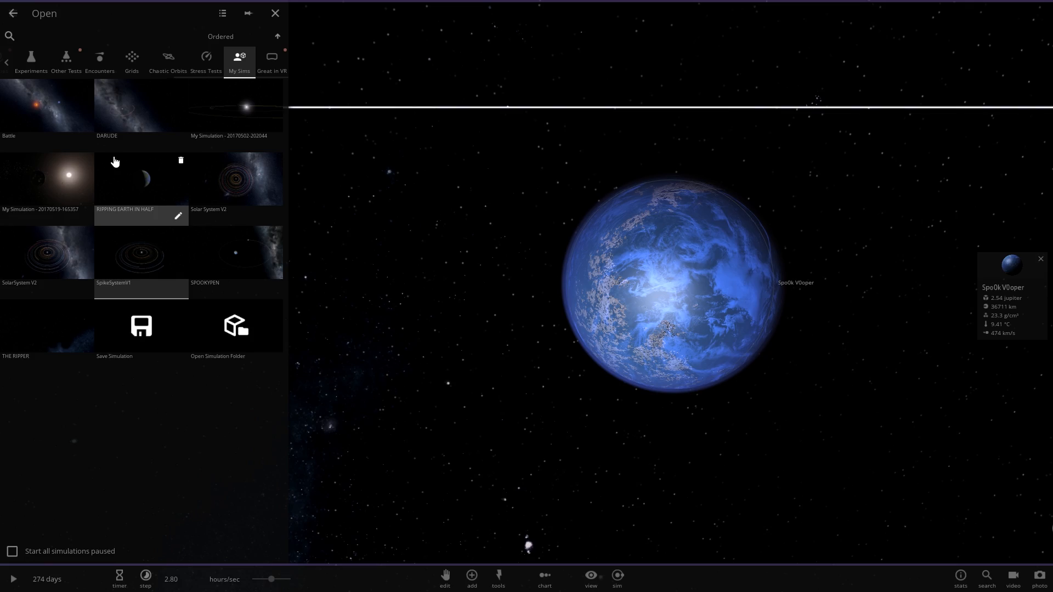
# Load the DARUDE simulation, then load SolarSystem V2 from My Sims instead.
pyautogui.click(108, 122)
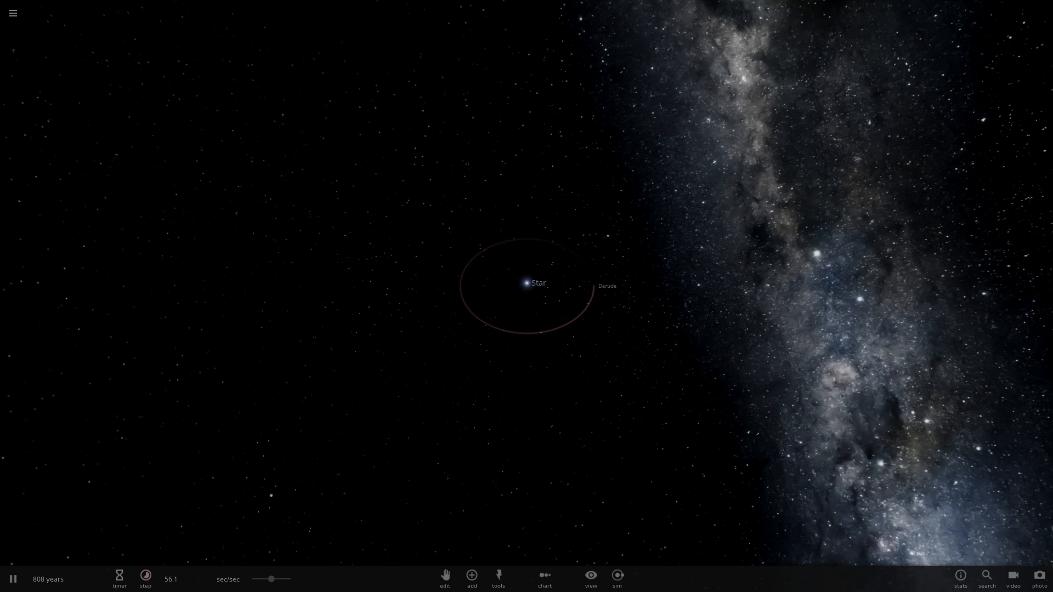
pyautogui.click(17, 15)
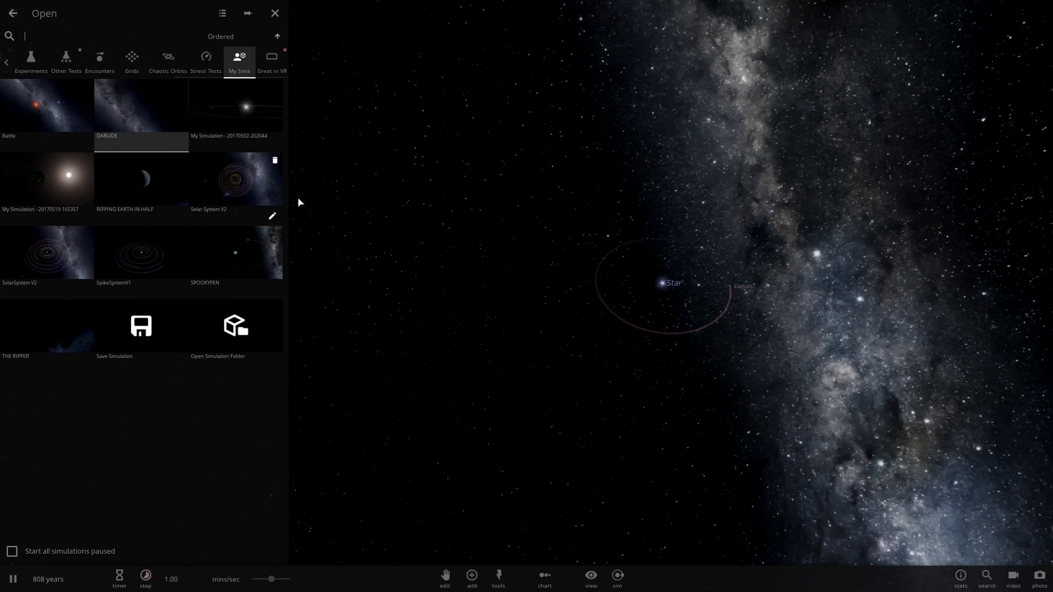
pyautogui.click(46, 257)
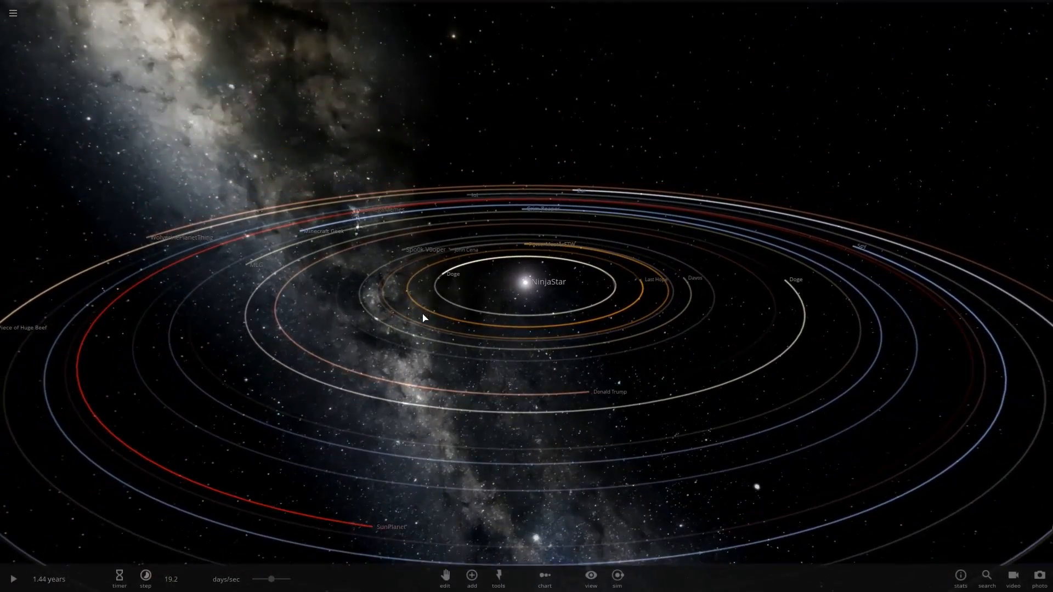
# Inspect Spo0k V0oper among the NinjaStar orbits, then return to the main menu.
pyautogui.moveTo(423, 318); pyautogui.dragTo(543, 228)
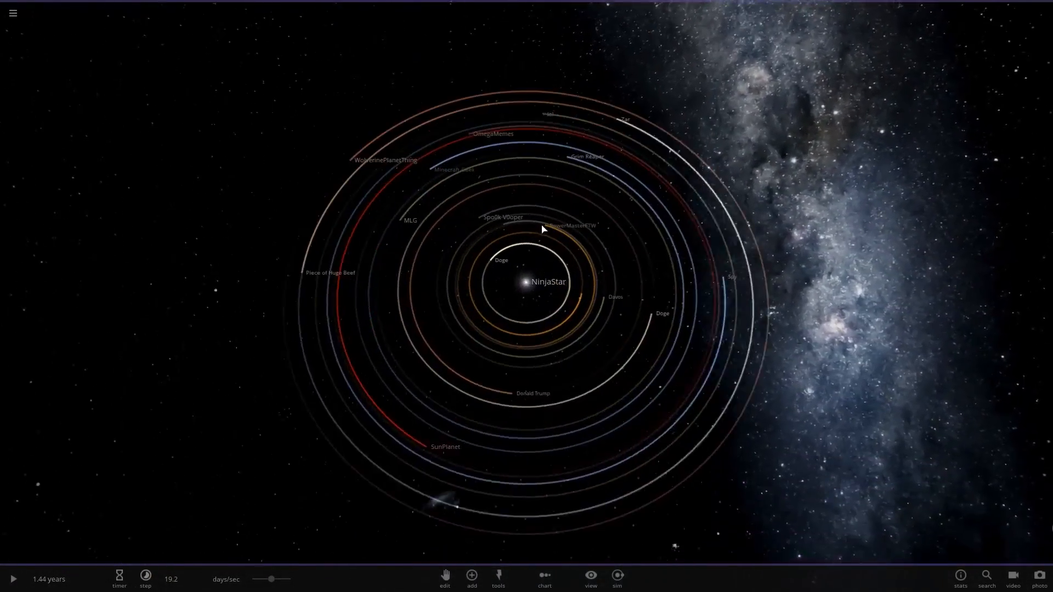
pyautogui.scroll(3, 542, 230)
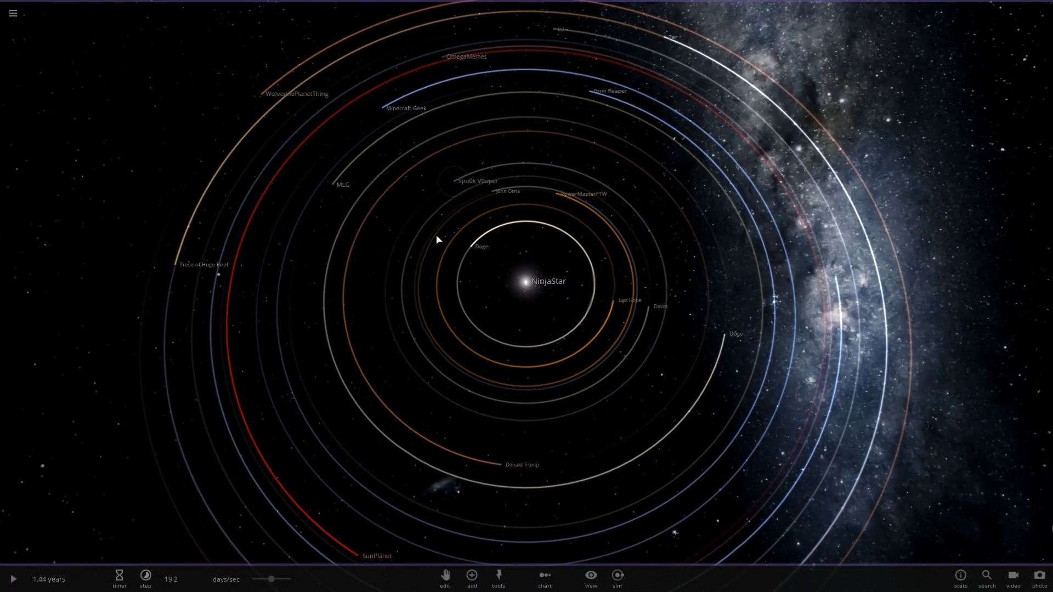
pyautogui.moveTo(438, 239); pyautogui.dragTo(559, 366)
pyautogui.click(517, 210)
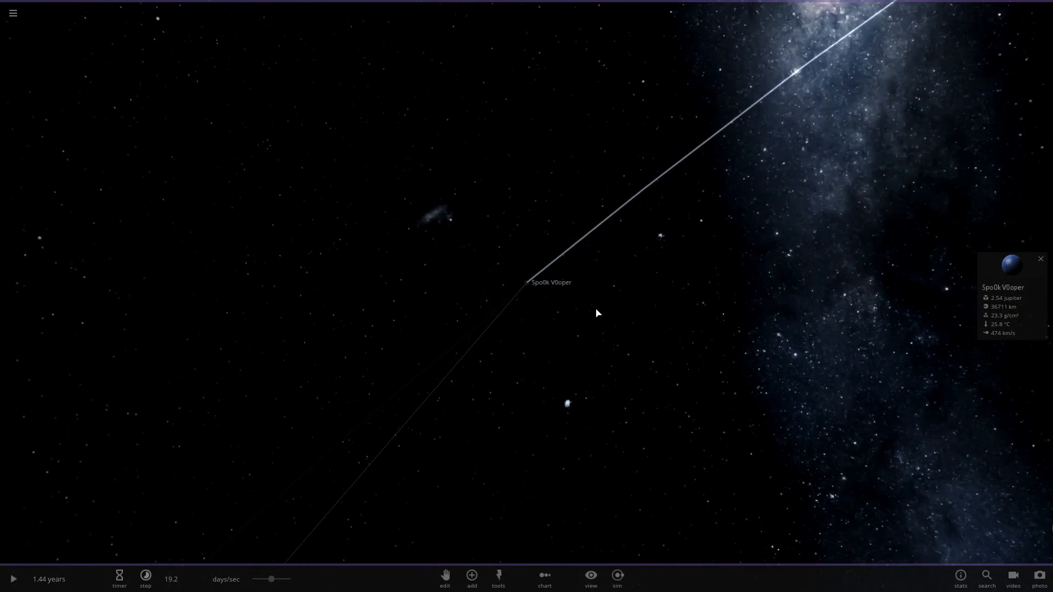
pyautogui.scroll(5, 588, 310)
pyautogui.scroll(-5, 329, 90)
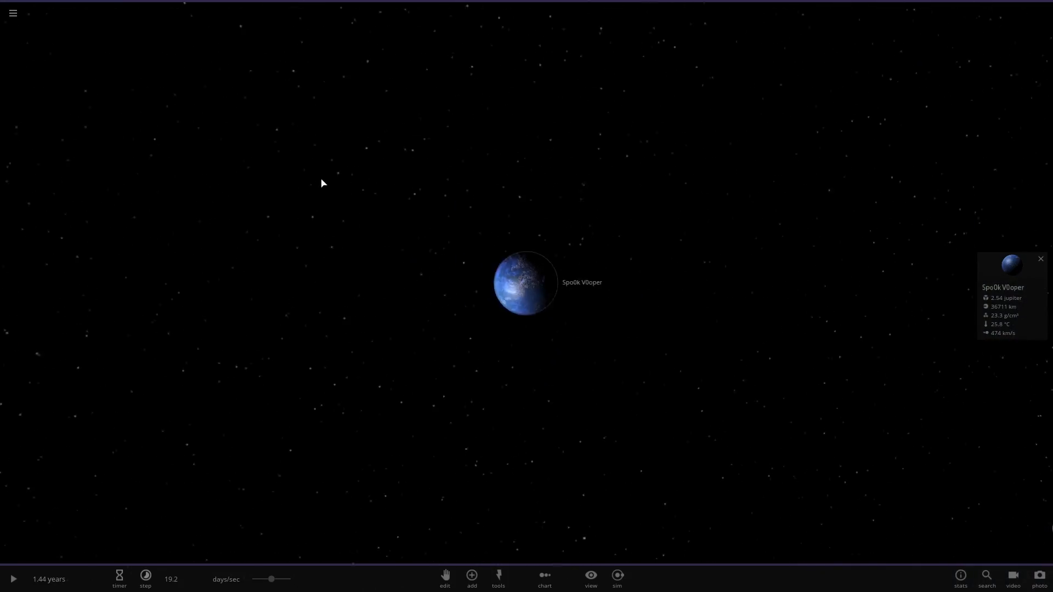
pyautogui.scroll(-10, 220, 166)
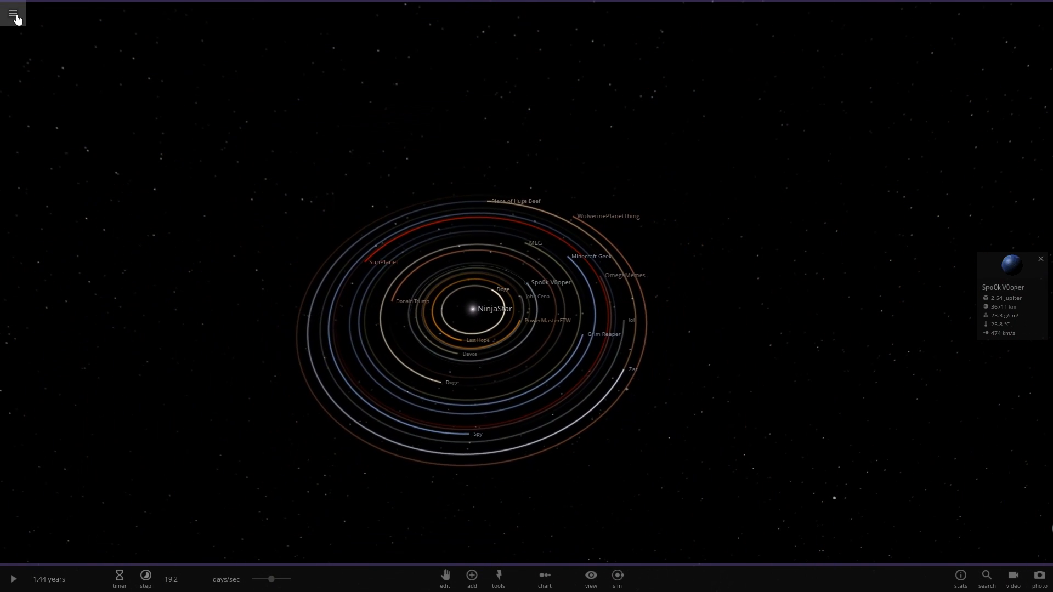
pyautogui.click(14, 14)
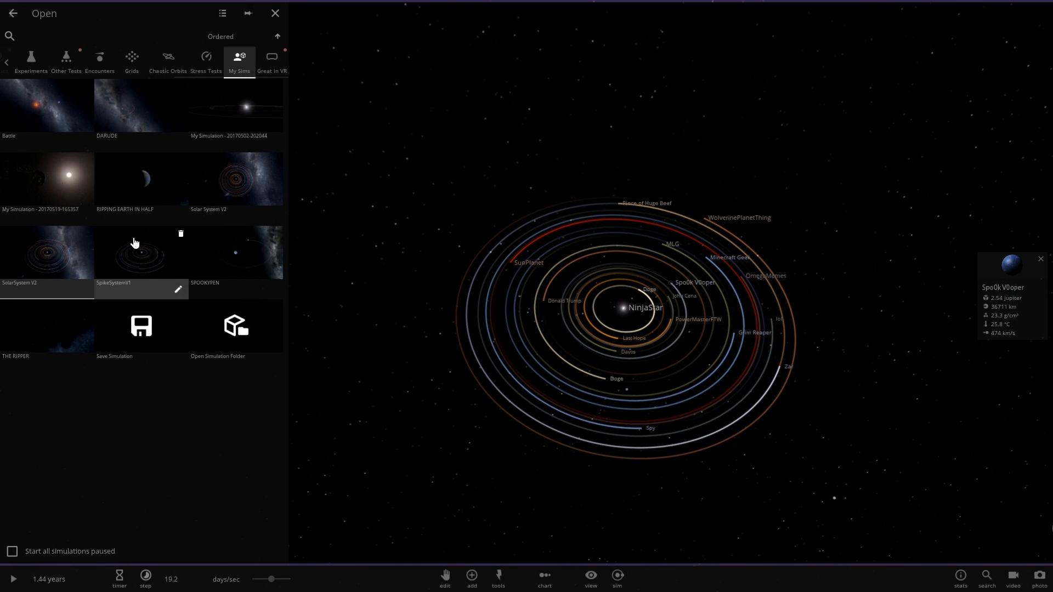
pyautogui.click(12, 13)
# Start a new blank simulation and show the user-made objects available to add.
pyautogui.click(62, 106)
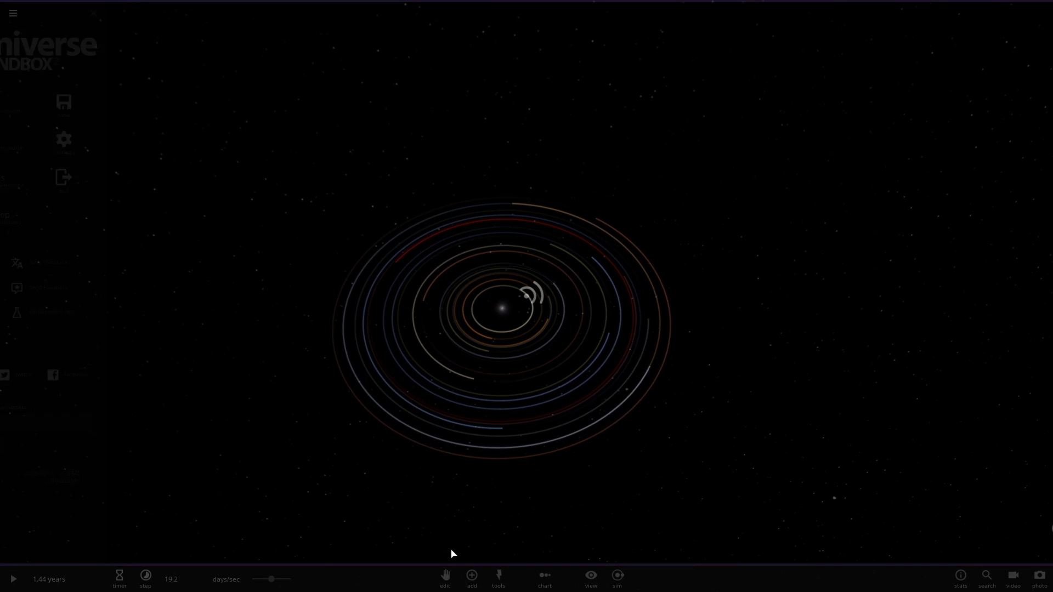
pyautogui.click(472, 576)
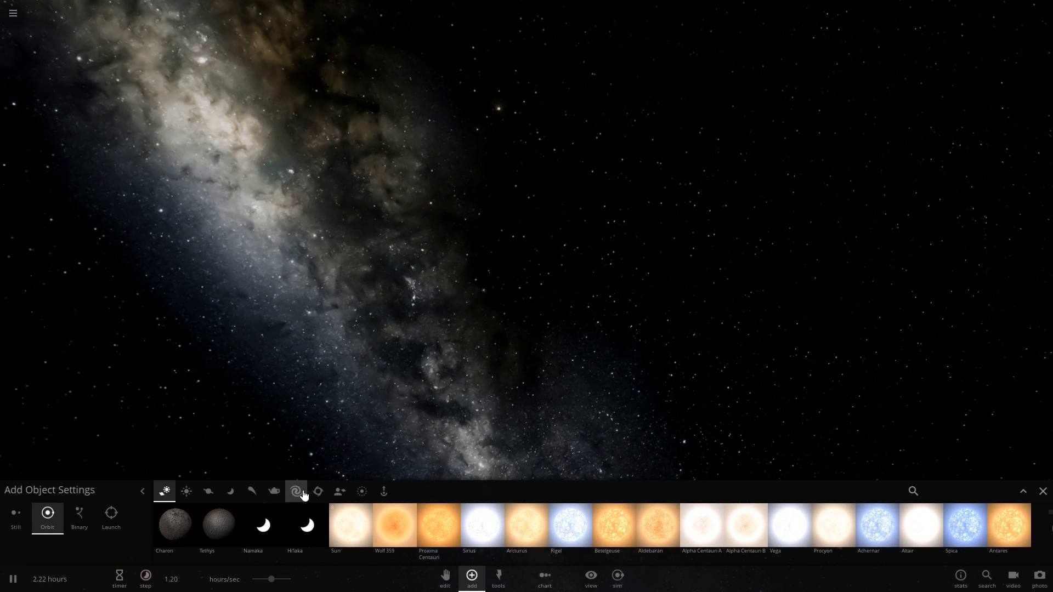
pyautogui.click(187, 492)
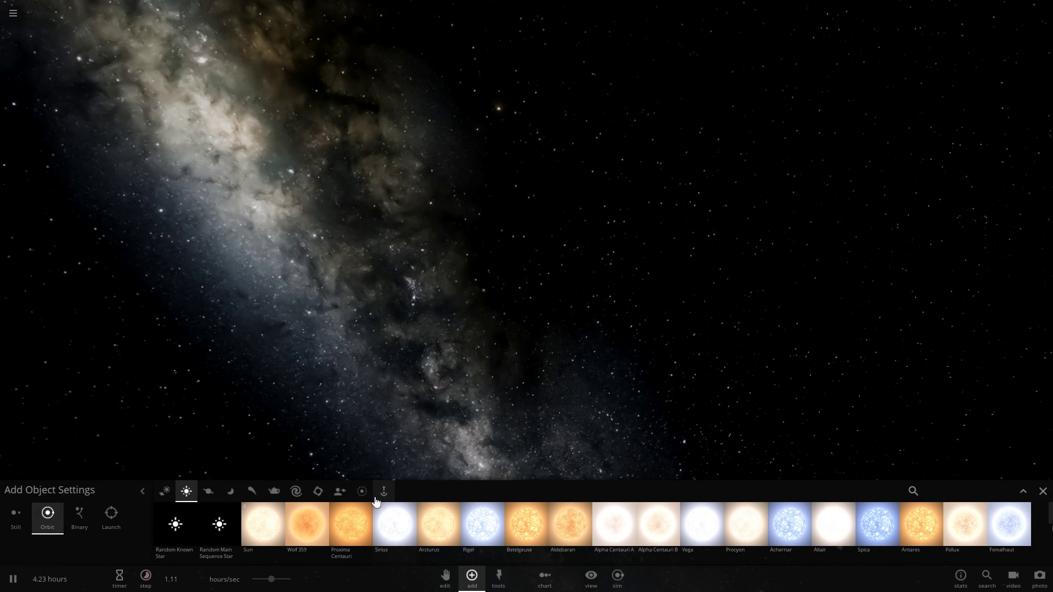
pyautogui.click(340, 491)
pyautogui.scroll(-5, 540, 527)
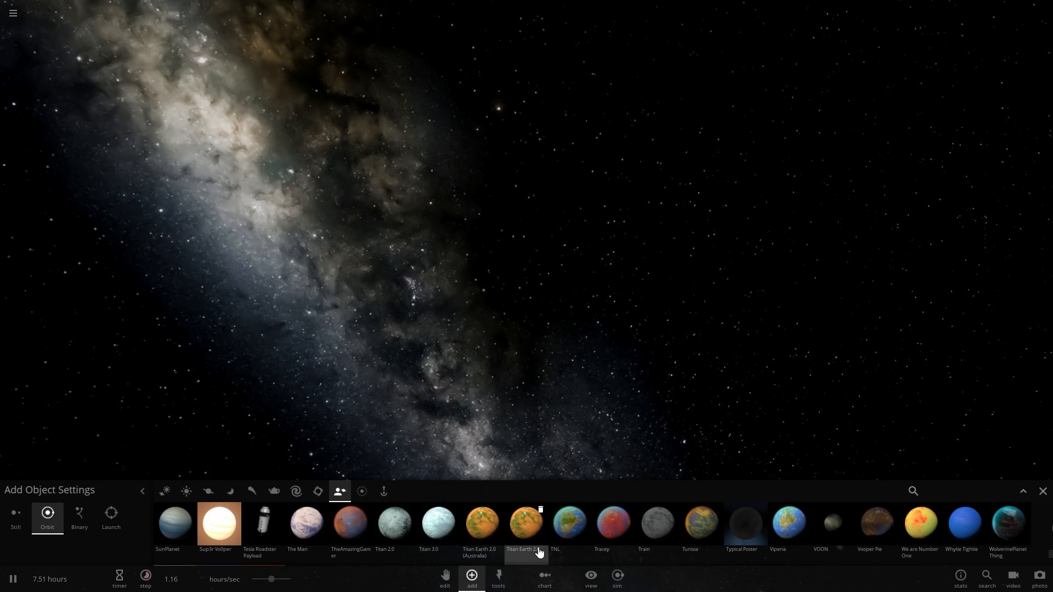
pyautogui.scroll(5, 539, 551)
pyautogui.scroll(3, 540, 552)
pyautogui.scroll(-8, 576, 544)
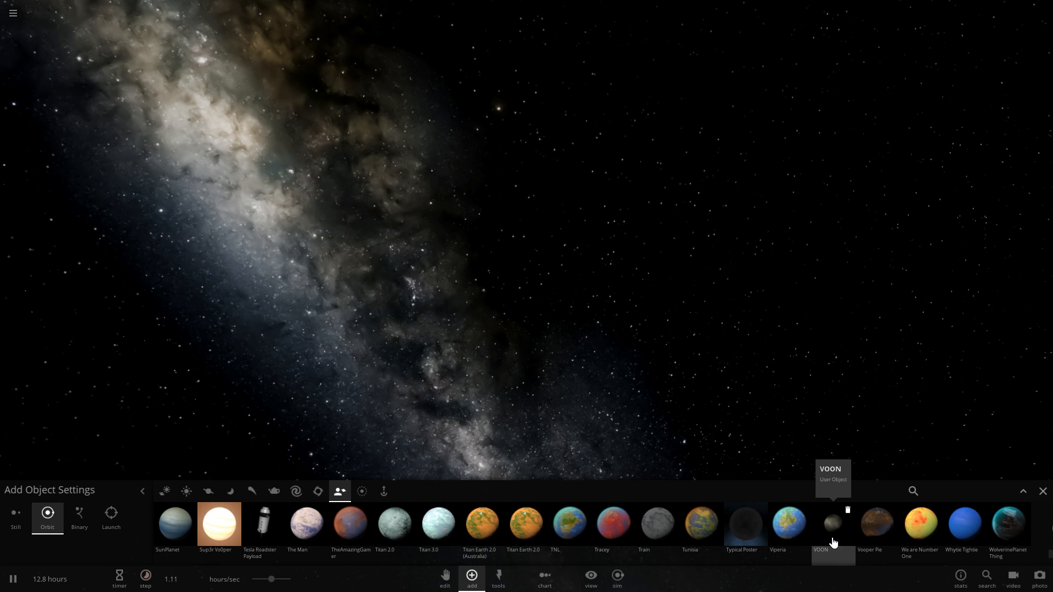
pyautogui.scroll(5, 833, 542)
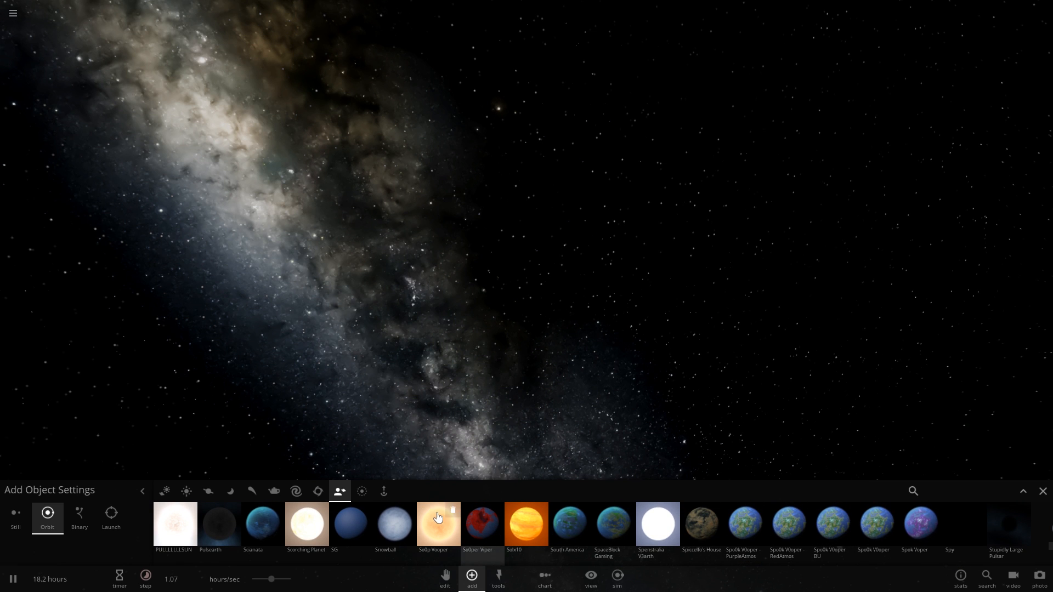
pyautogui.scroll(-3, 519, 527)
pyautogui.scroll(3, 657, 527)
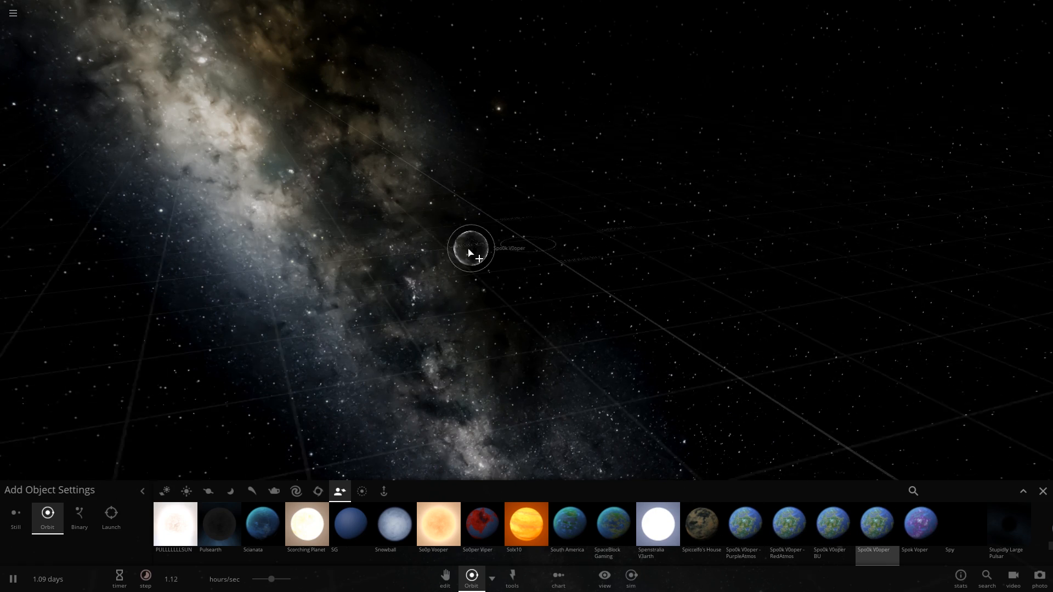
pyautogui.scroll(8, 473, 247)
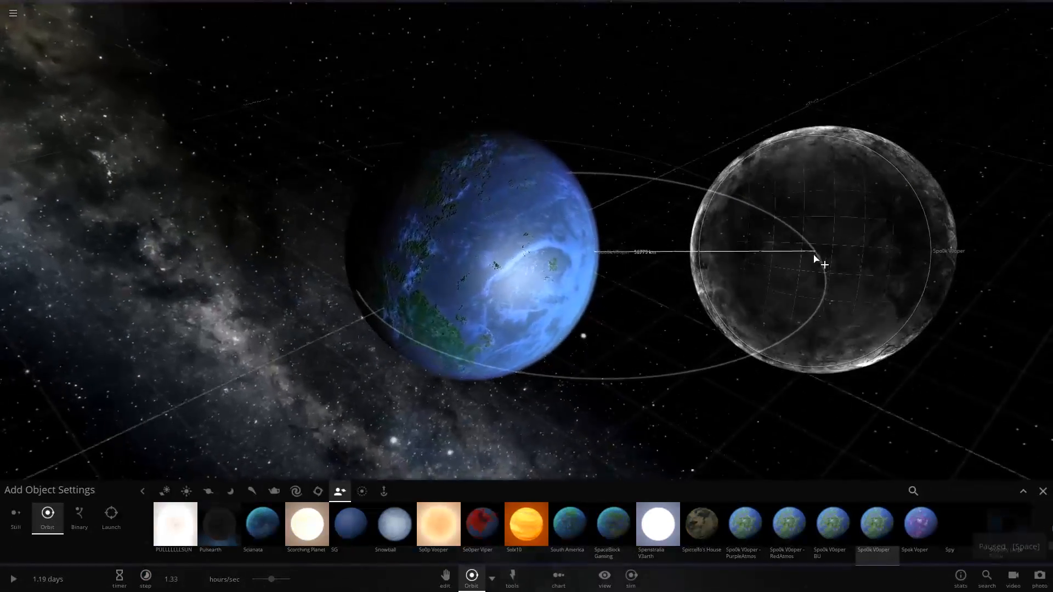
pyautogui.scroll(-6, 818, 249)
# Pause, set new objects to stand still, and place the purple and red Spo0k V0oper variants in line.
pyautogui.press('space')
pyautogui.click(17, 517)
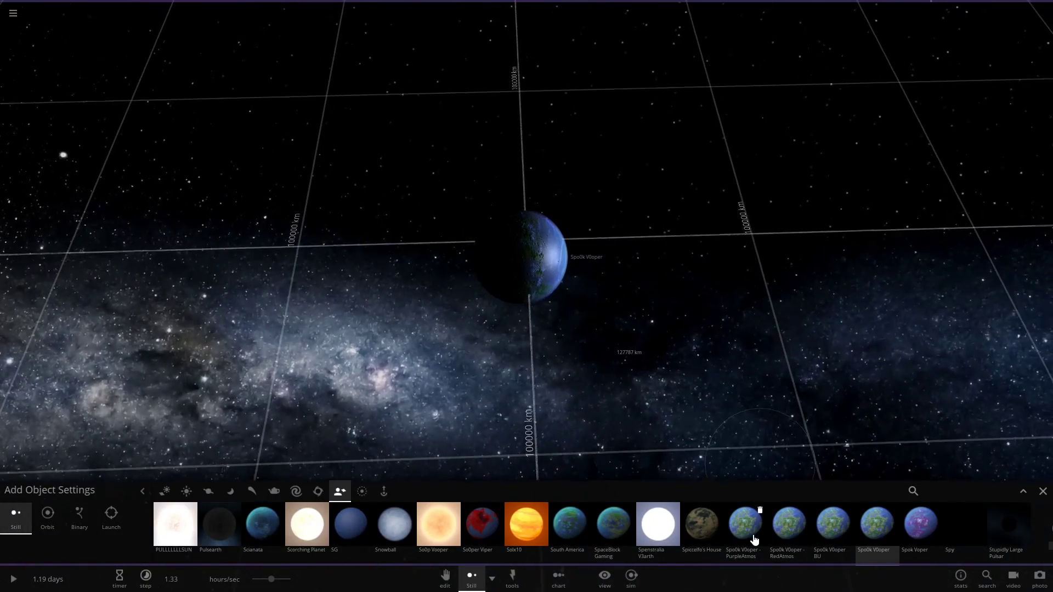
pyautogui.click(755, 538)
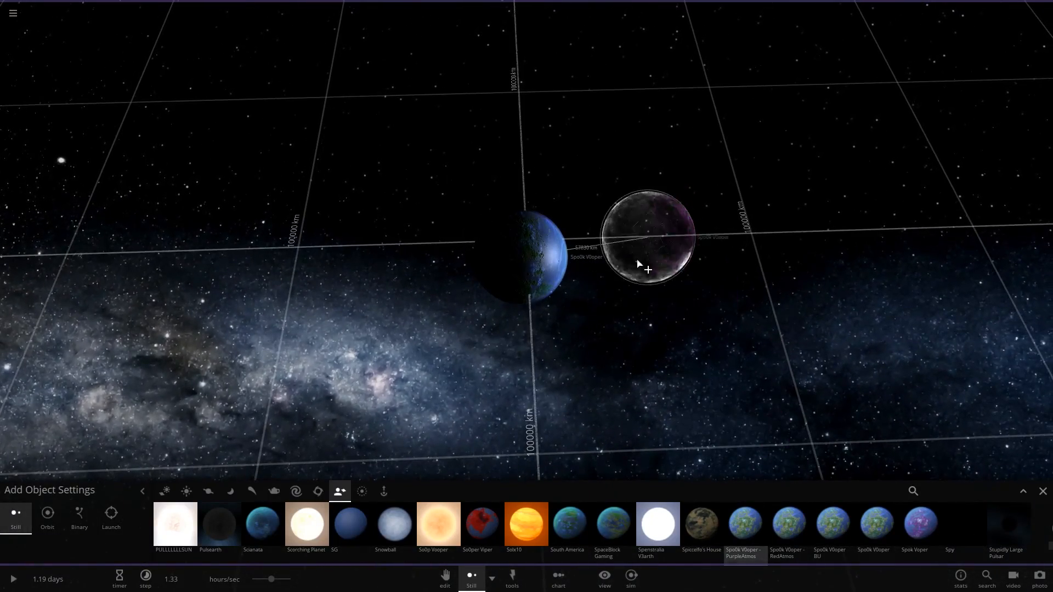
pyautogui.click(636, 263)
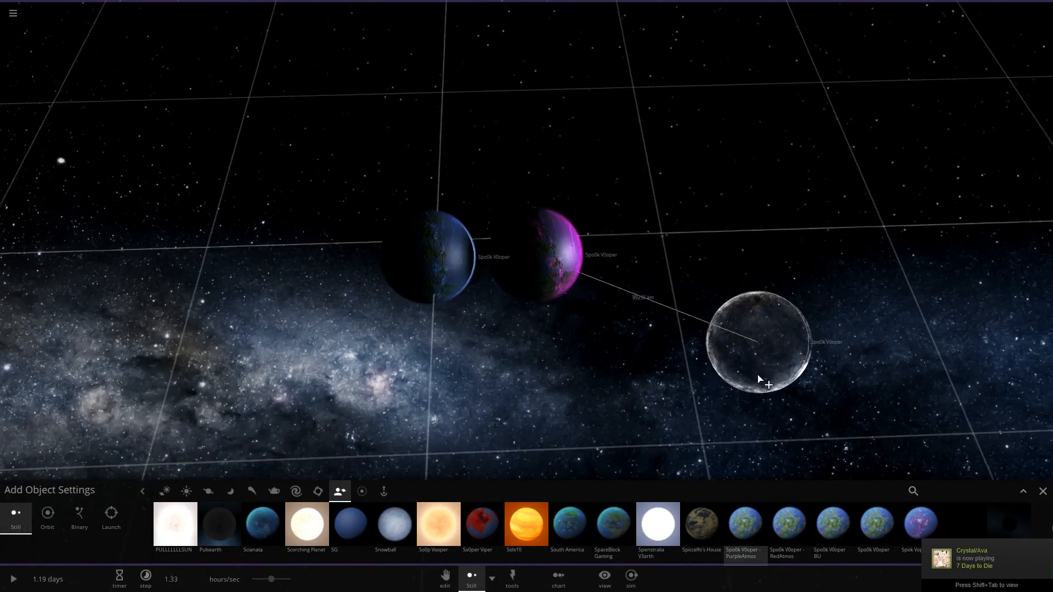
pyautogui.click(787, 524)
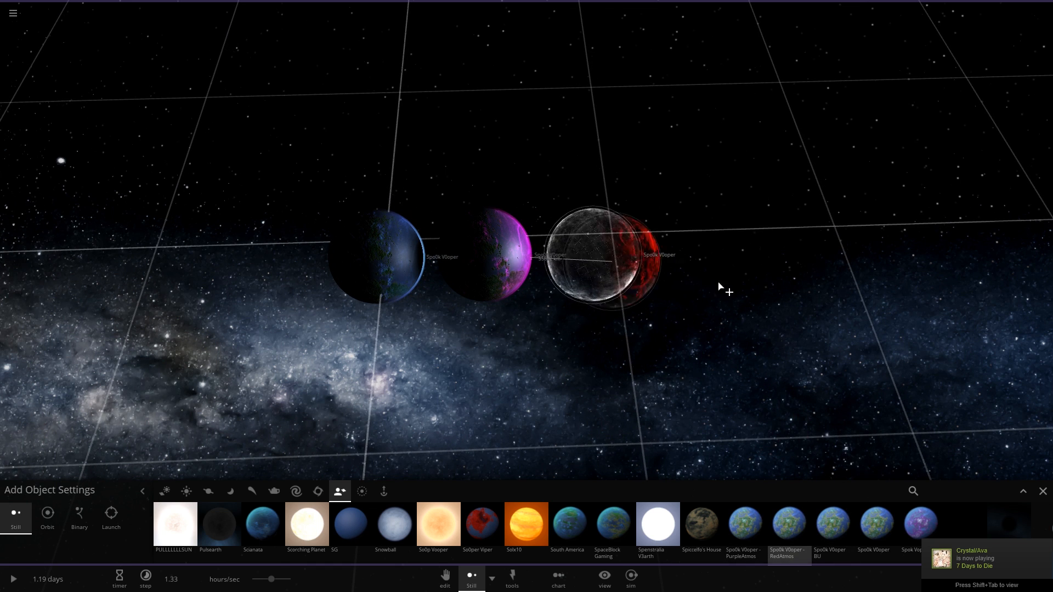
pyautogui.click(609, 259)
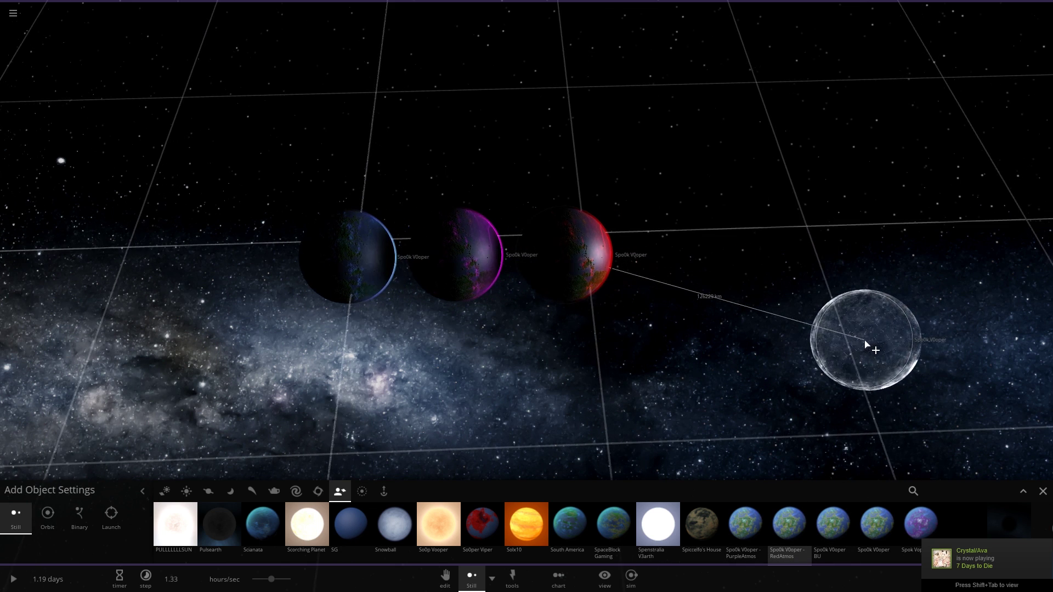
# Place the Spok Voper planet as the fourth in the row and orbit around the lineup.
pyautogui.click(917, 529)
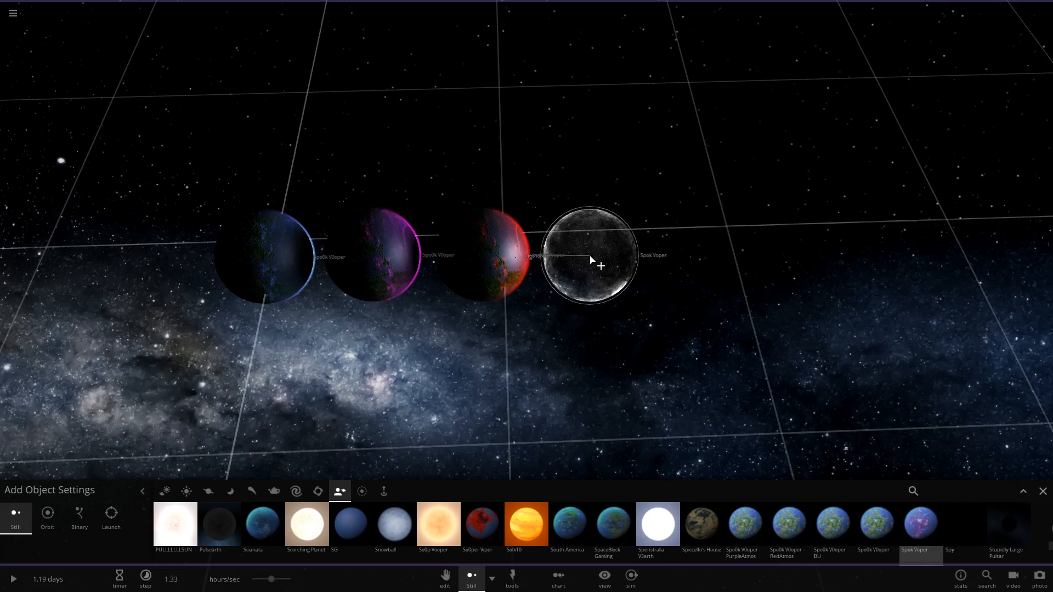
pyautogui.click(600, 263)
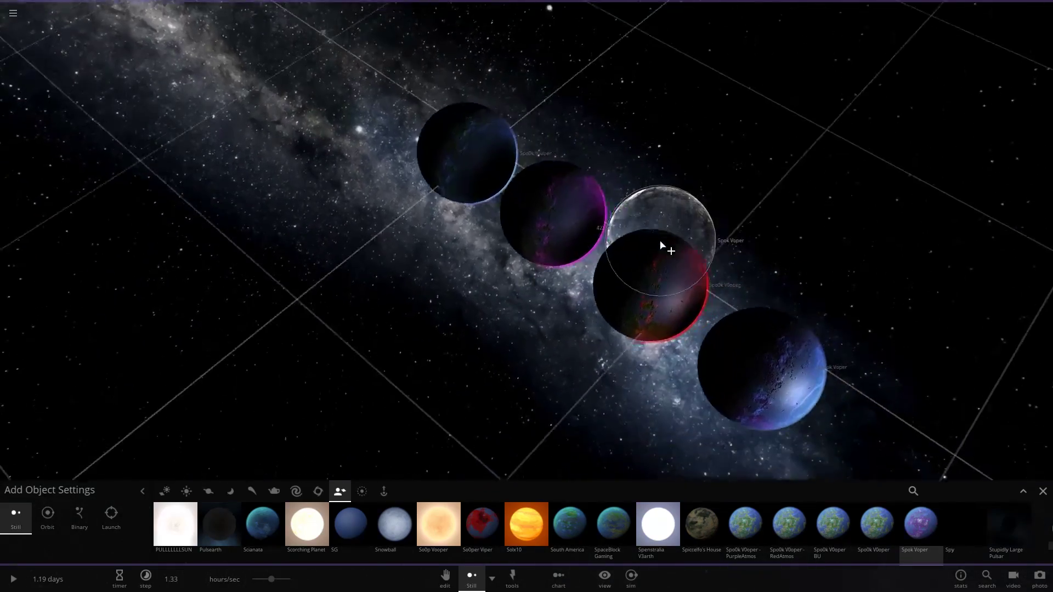
pyautogui.moveTo(661, 247)
pyautogui.mouseDown()
pyautogui.moveTo(814, 354)
pyautogui.moveTo(596, 263)
pyautogui.moveTo(686, 456)
pyautogui.mouseUp()
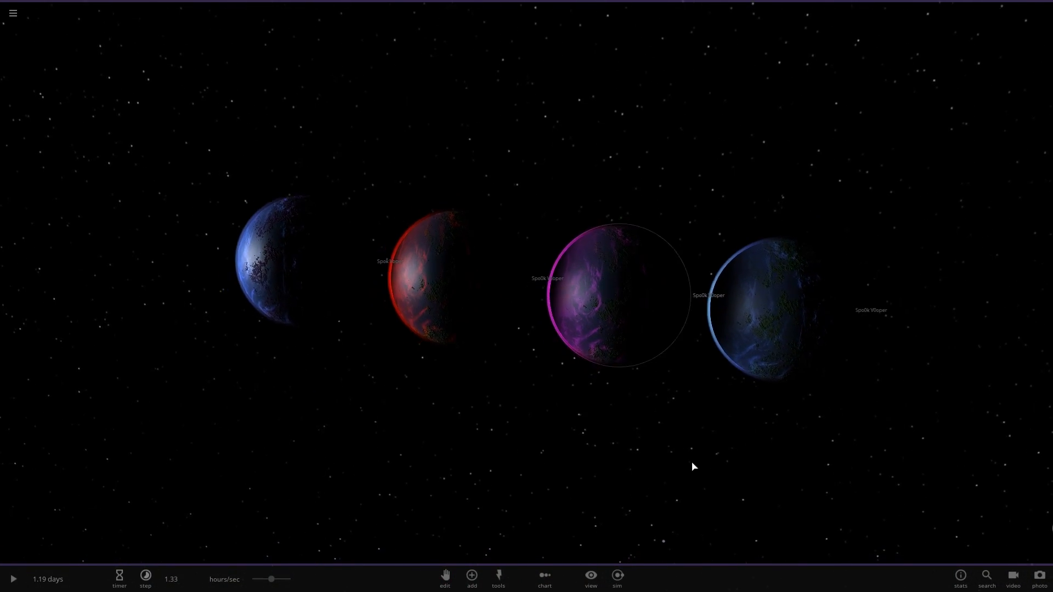
# Toggle the planets' orbital trails and bring up the main menu.
pyautogui.press('t')
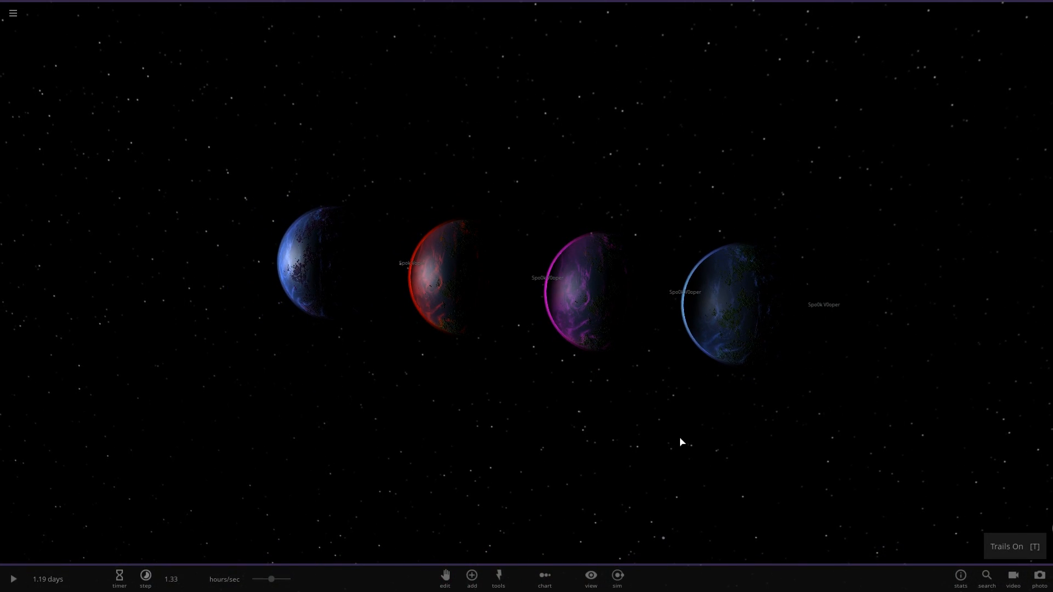
pyautogui.scroll(5, 680, 442)
pyautogui.scroll(5, 681, 443)
pyautogui.scroll(-3, 695, 380)
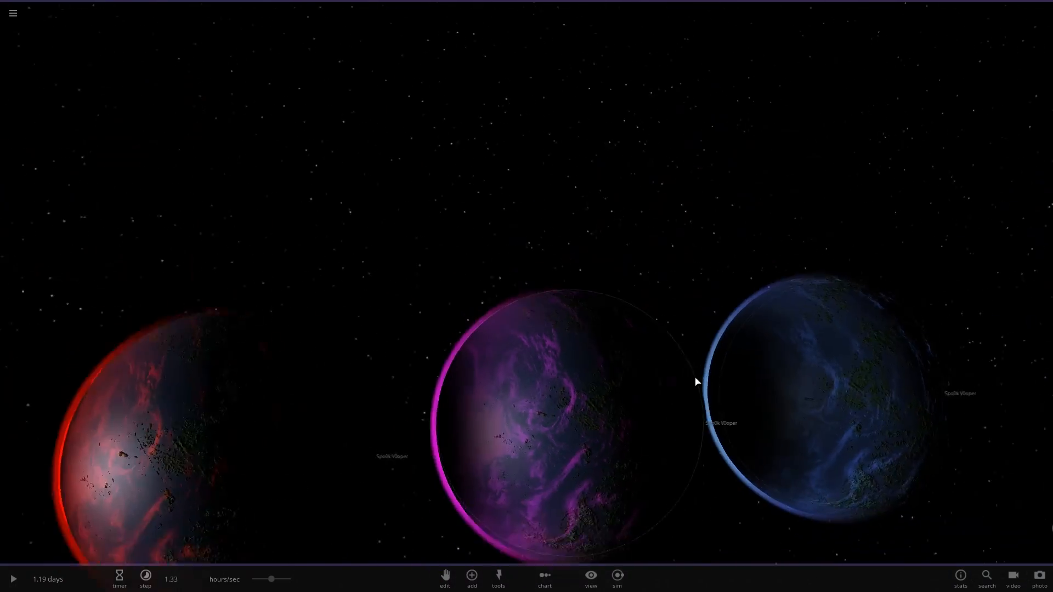
pyautogui.scroll(-4, 695, 381)
pyautogui.scroll(2, 724, 386)
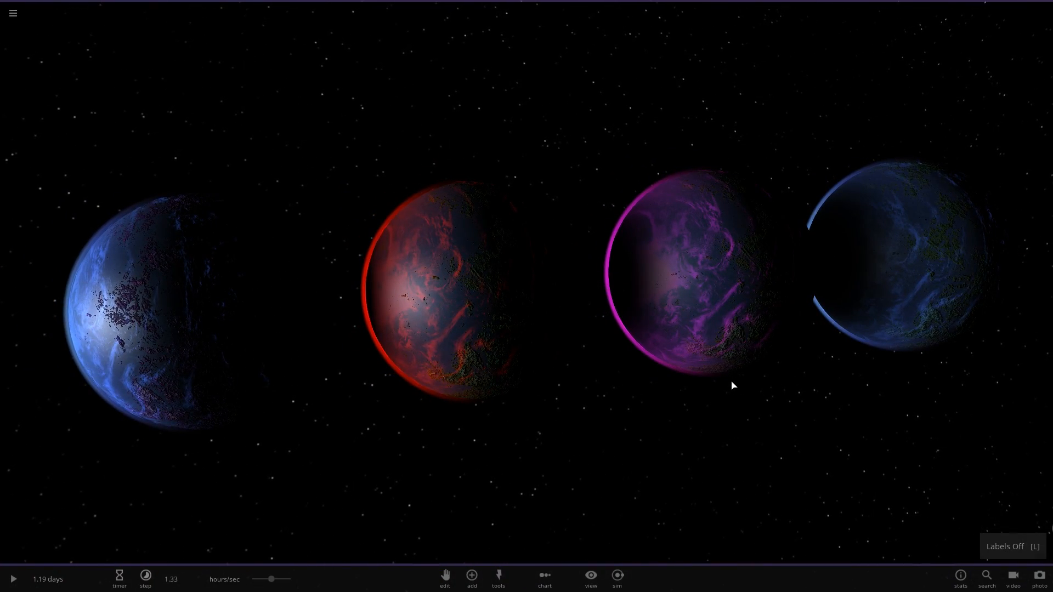
pyautogui.press('Escape')
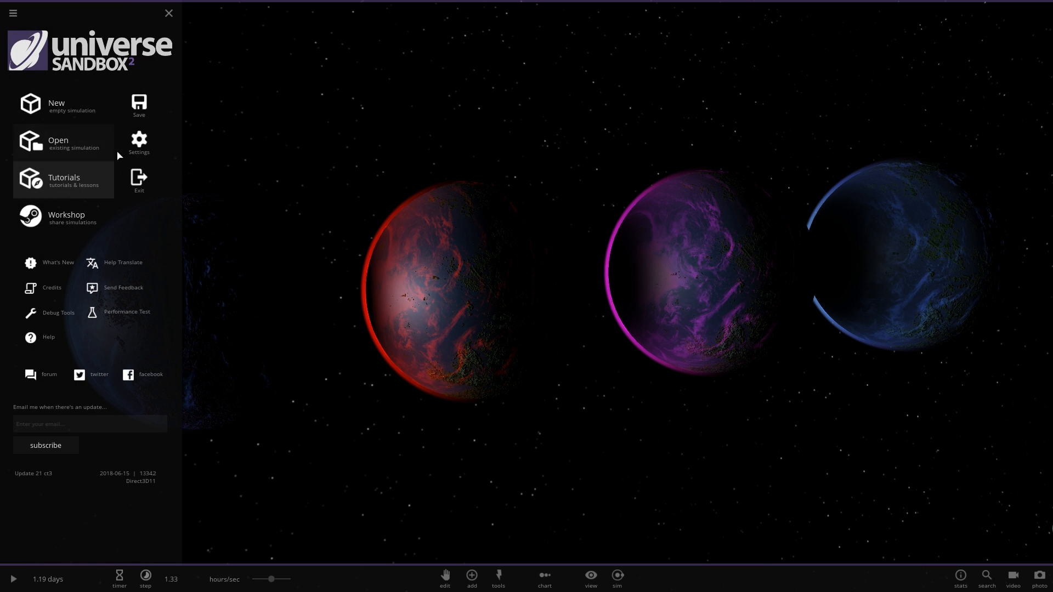
# Save the scene as SpookVooper Pack with Share on Steam Workshop enabled and upload it.
pyautogui.click(139, 104)
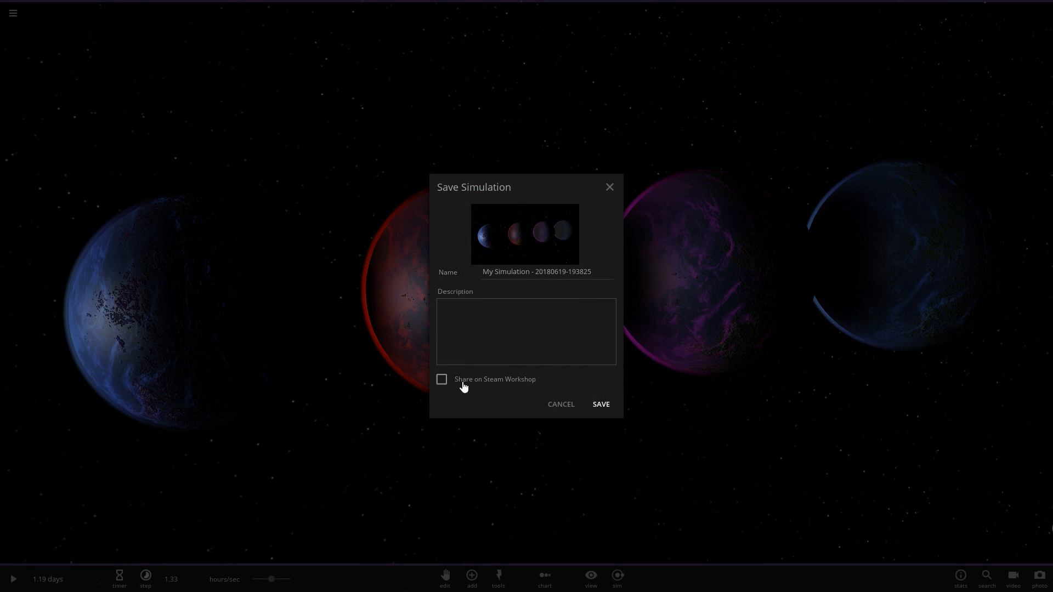
pyautogui.click(442, 381)
pyautogui.write('Contains all of the SpookVooper planets. Please treat with care.')
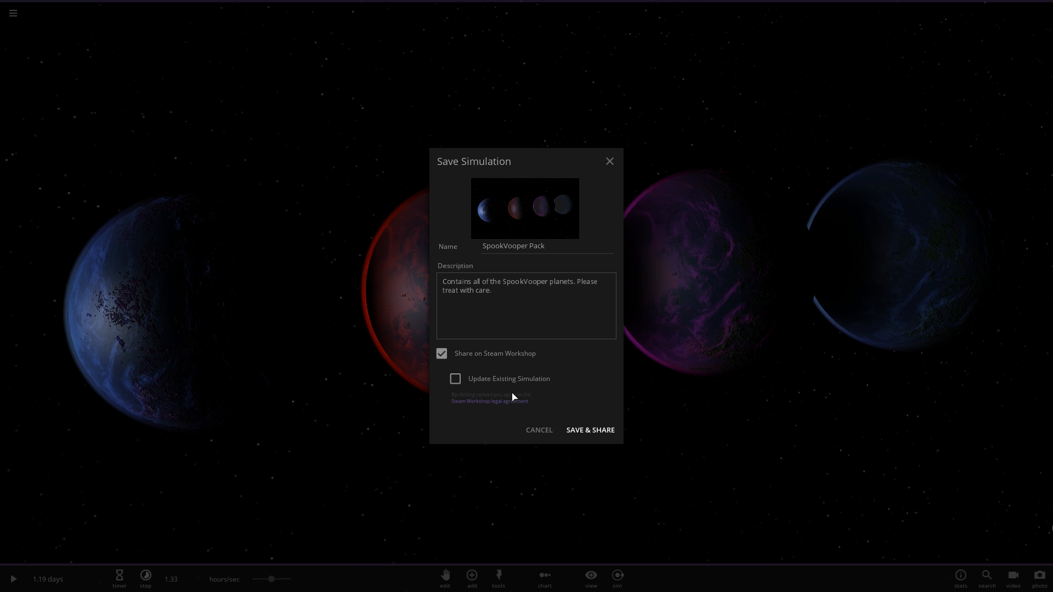
pyautogui.click(590, 430)
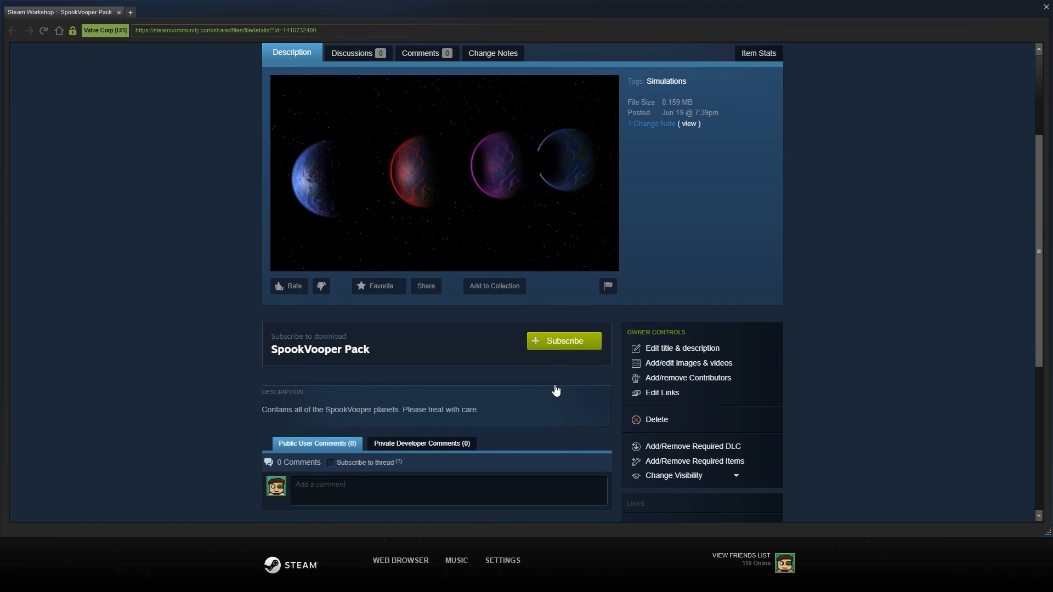
# Subscribe to the SpookVooper Pack Workshop item and close the Steam overlay browser.
pyautogui.click(588, 341)
pyautogui.scroll(-3, 413, 355)
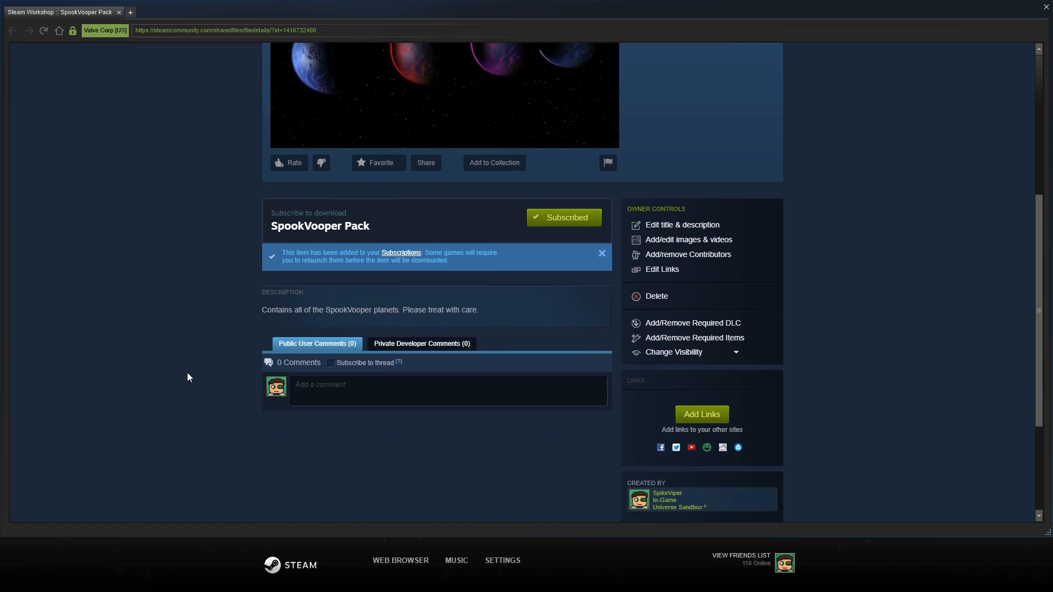
pyautogui.scroll(5, 193, 365)
pyautogui.scroll(2, 272, 354)
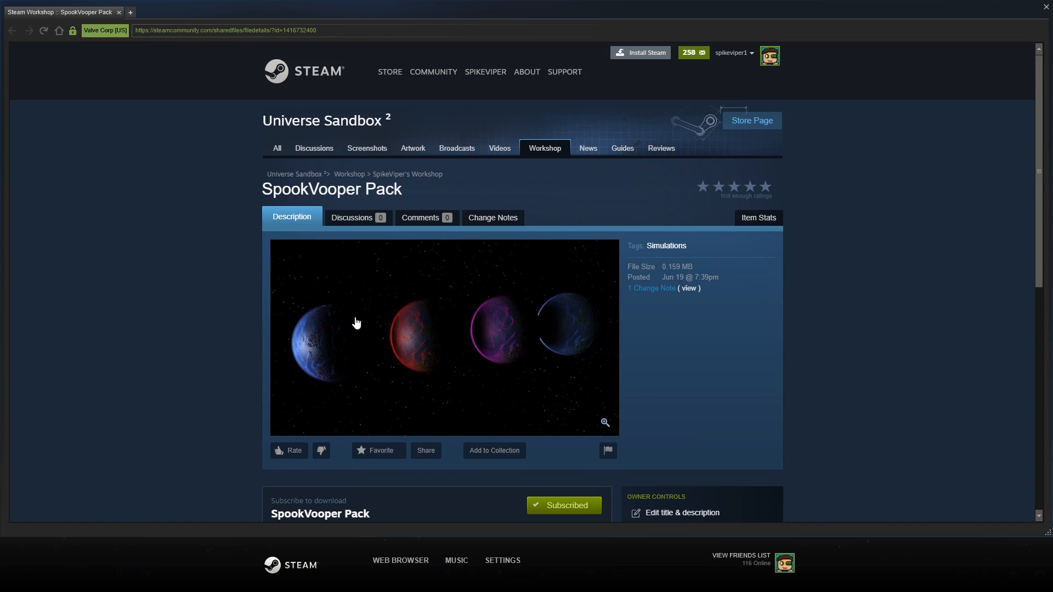
pyautogui.click(230, 30)
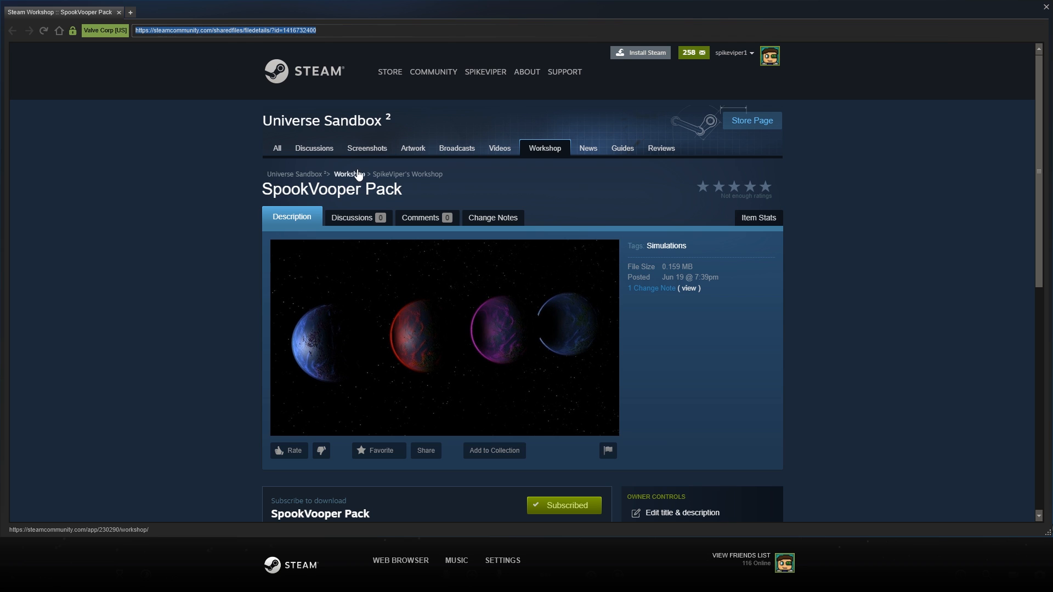
pyautogui.click(1045, 7)
# Dismiss the Steam overlay and unpause the simulation so the four planets collide.
pyautogui.hotkey('shift', 'Tab')
pyautogui.scroll(-5, 672, 326)
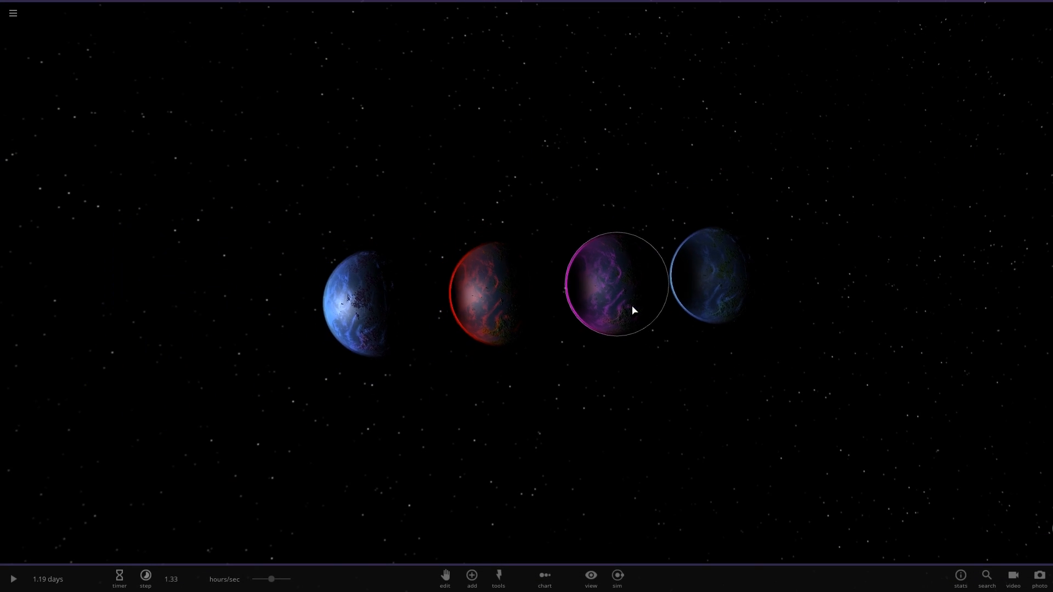
pyautogui.press('space')
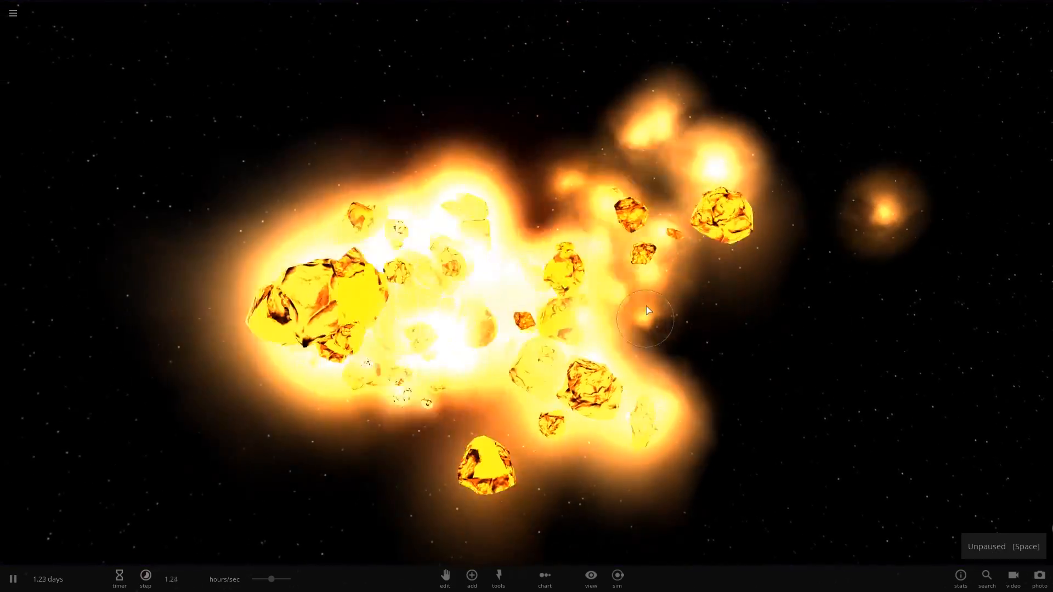
pyautogui.scroll(-5, 470, 296)
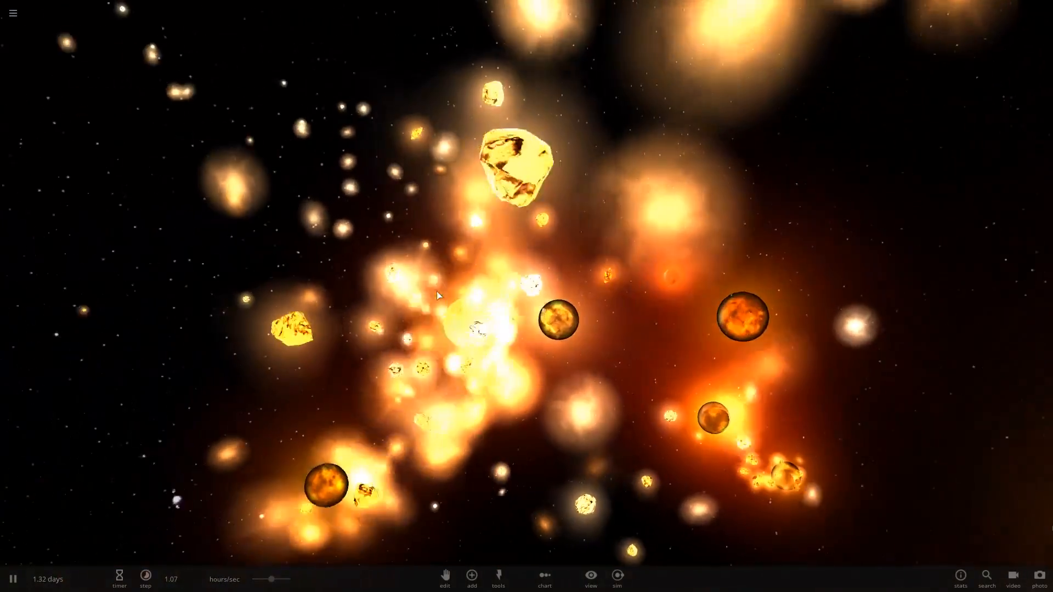
pyautogui.scroll(3, 470, 296)
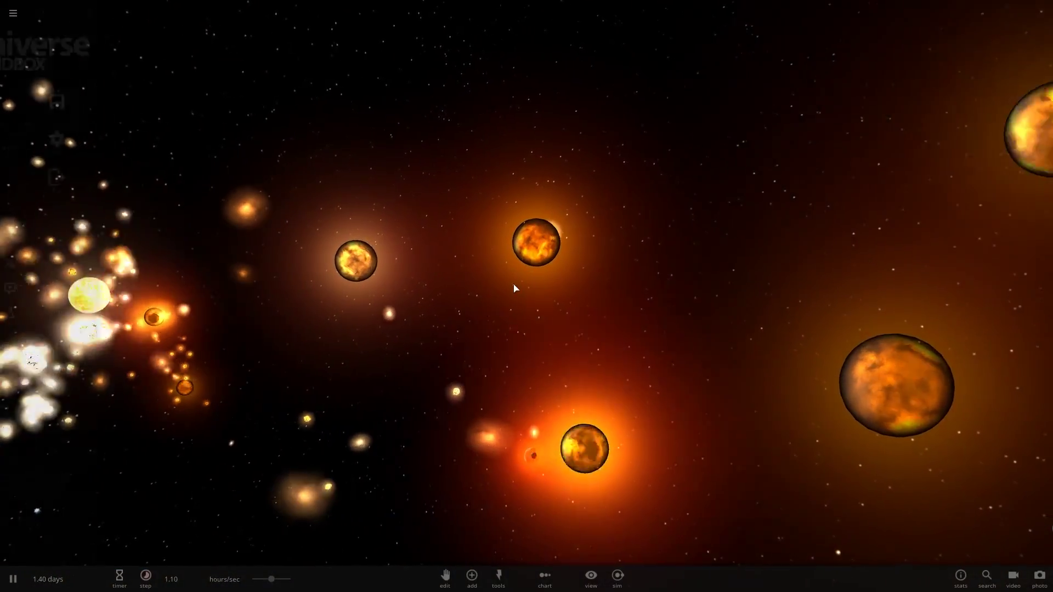
# Quit Universe Sandbox 2 via the main menu, confirming EXIT to return to Steam.
pyautogui.press('Escape')
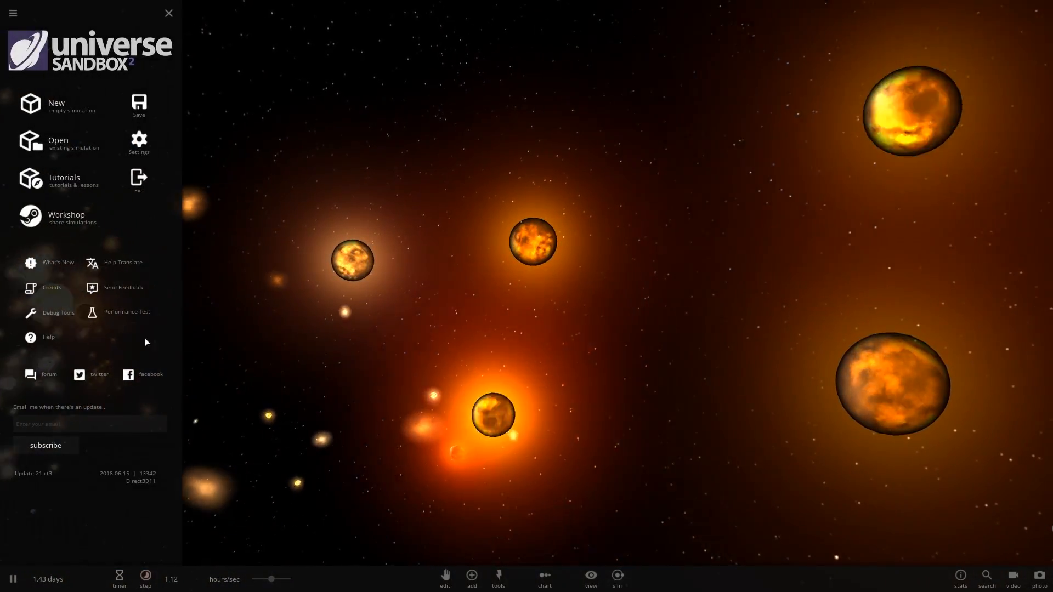
pyautogui.click(138, 177)
pyautogui.click(590, 321)
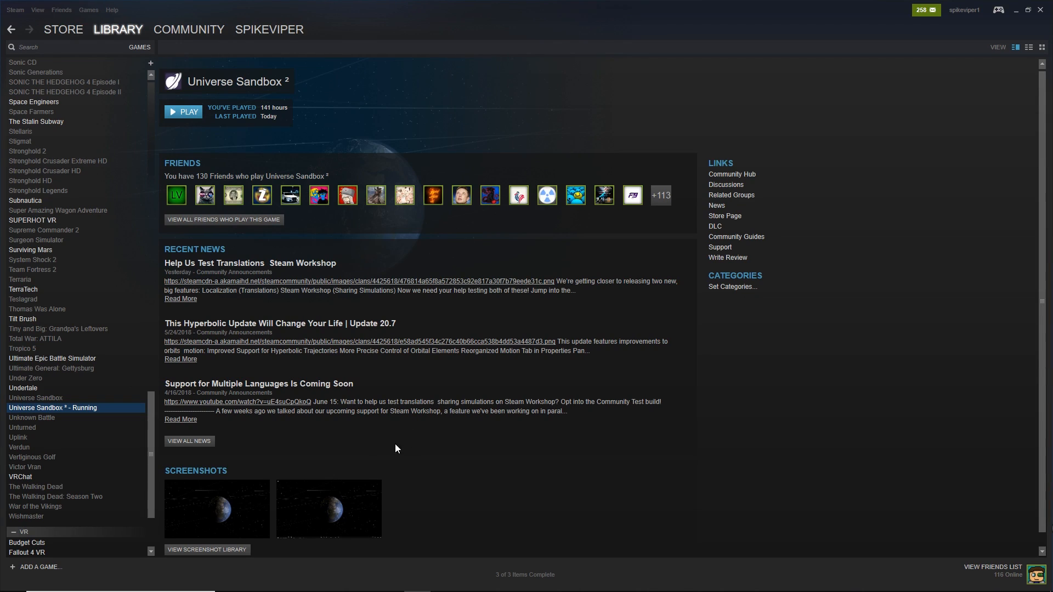
pyautogui.rightClick(77, 408)
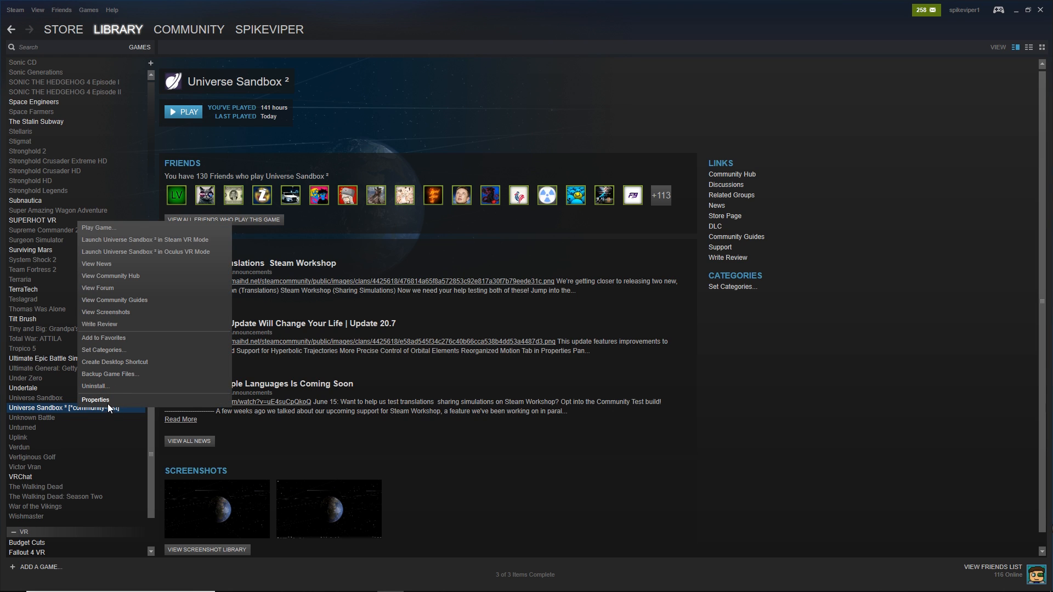
pyautogui.click(108, 400)
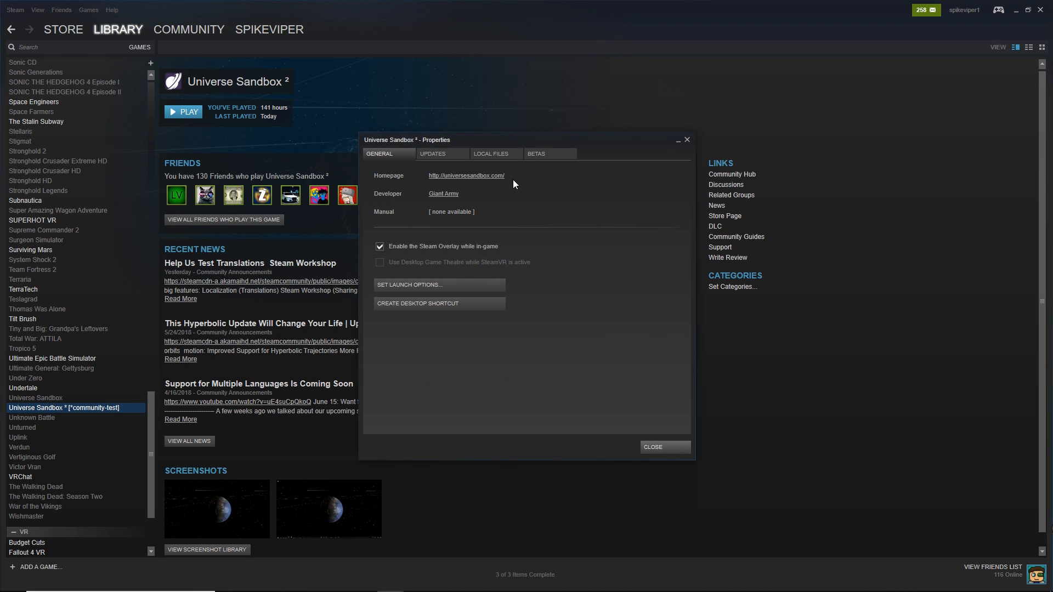
pyautogui.click(543, 156)
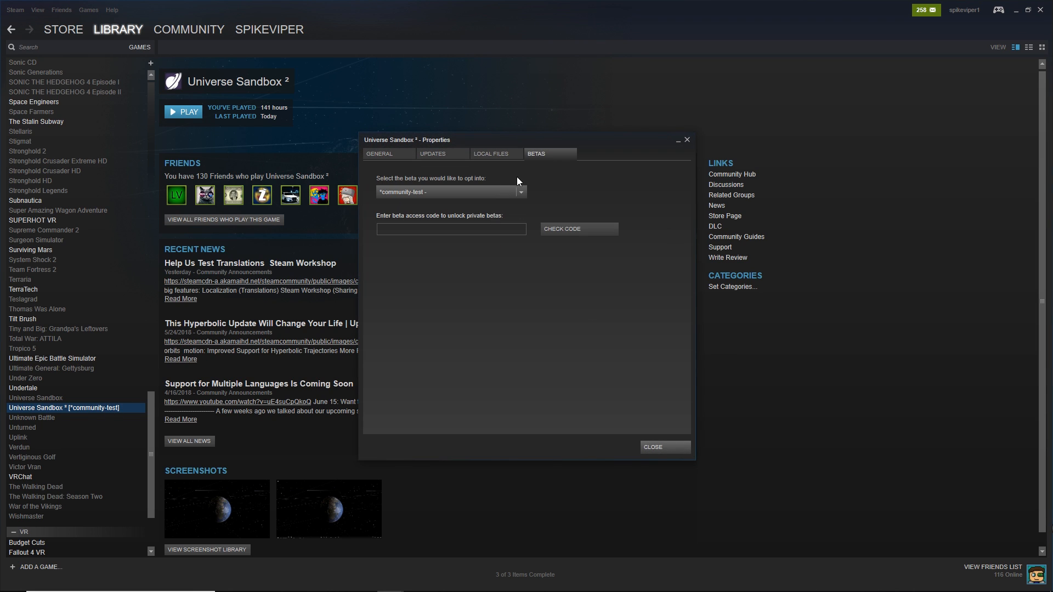
pyautogui.click(513, 194)
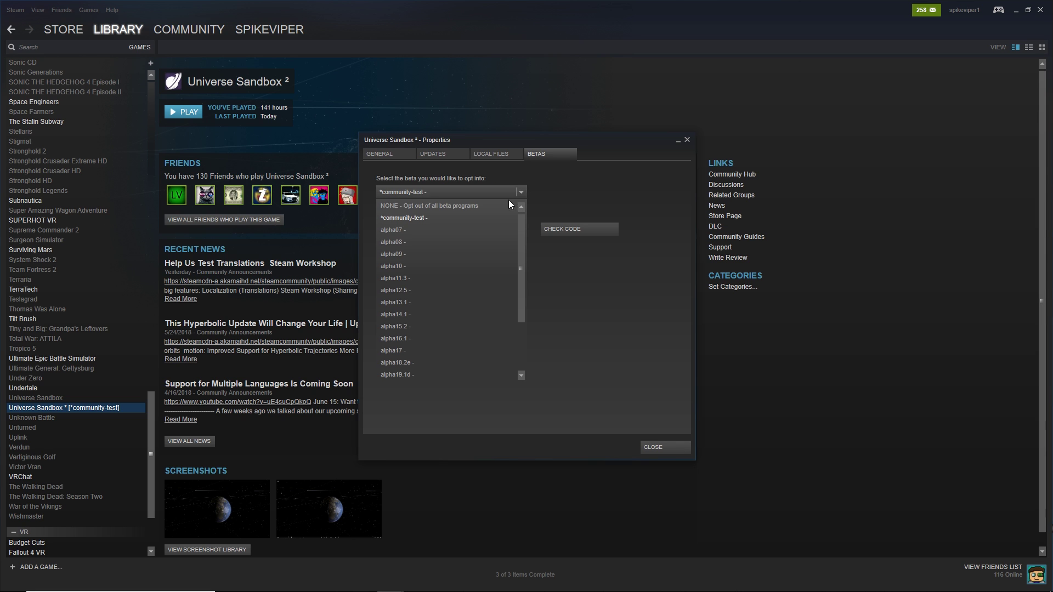
pyautogui.click(407, 219)
pyautogui.click(687, 140)
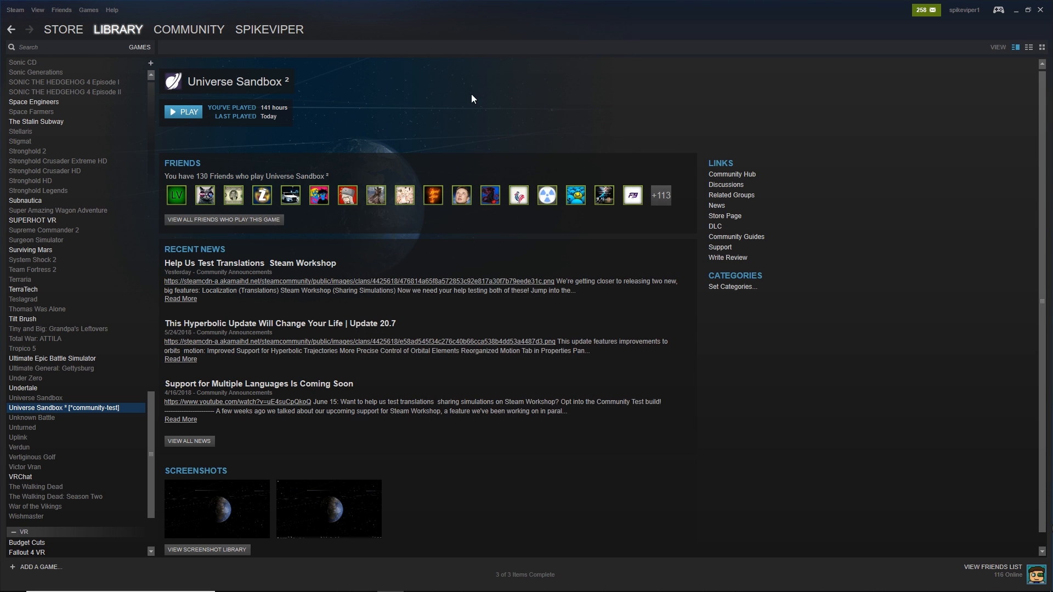